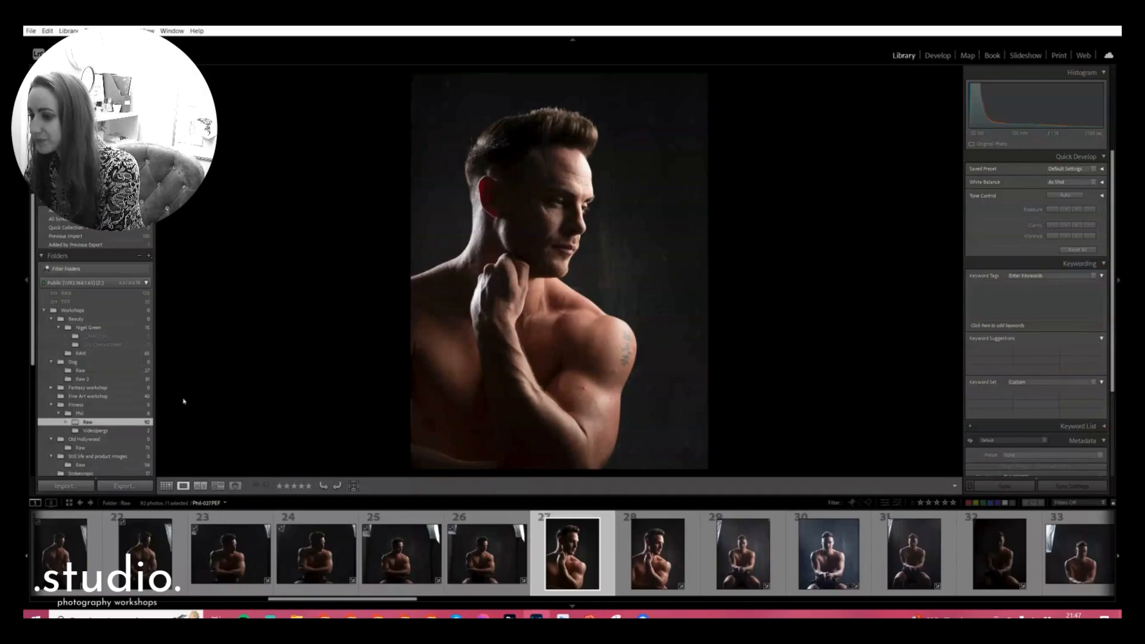
# Step: Crop the man's portrait to the head, hand and shoulders, cutting away the space above the hair and the lower arm
pyautogui.press('r')
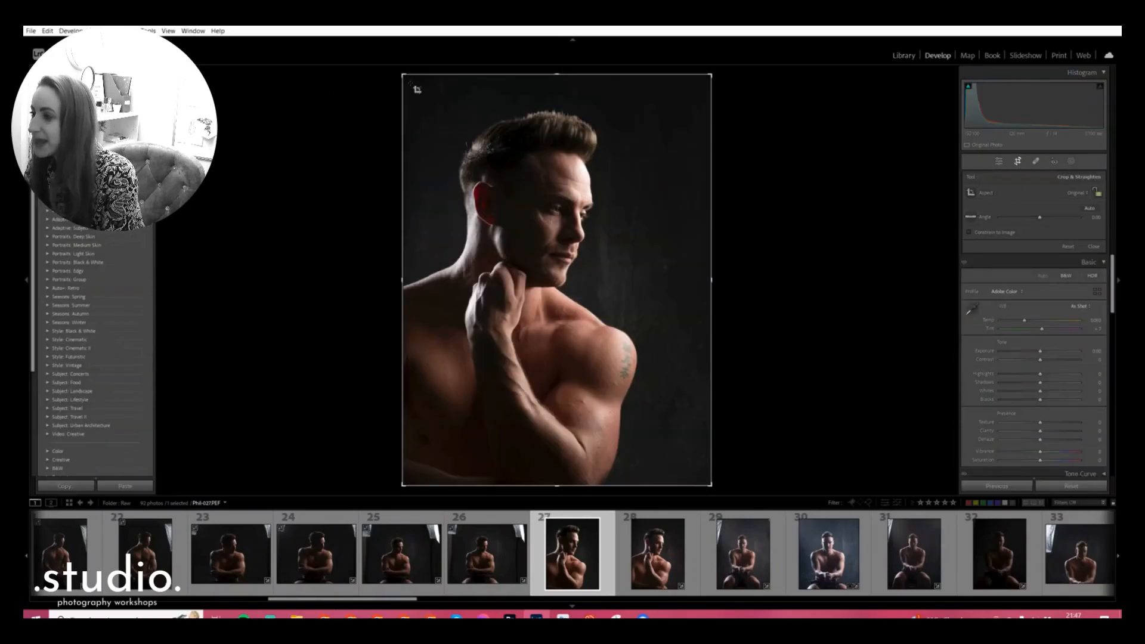
pyautogui.moveTo(401, 74); pyautogui.dragTo(411, 97)
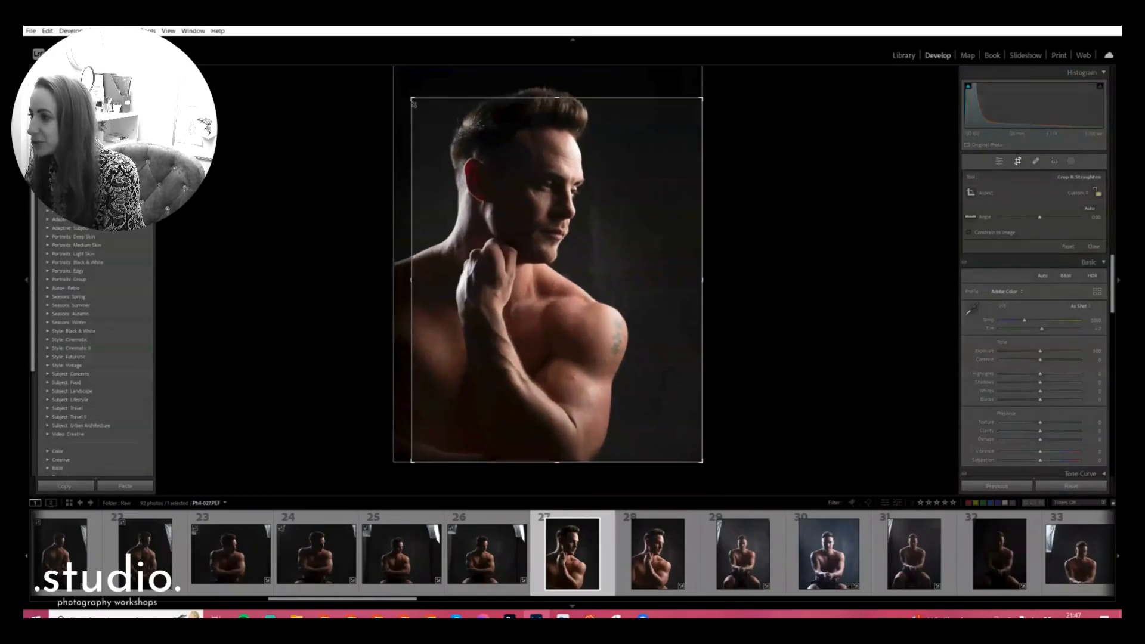
pyautogui.moveTo(621, 460); pyautogui.dragTo(548, 422)
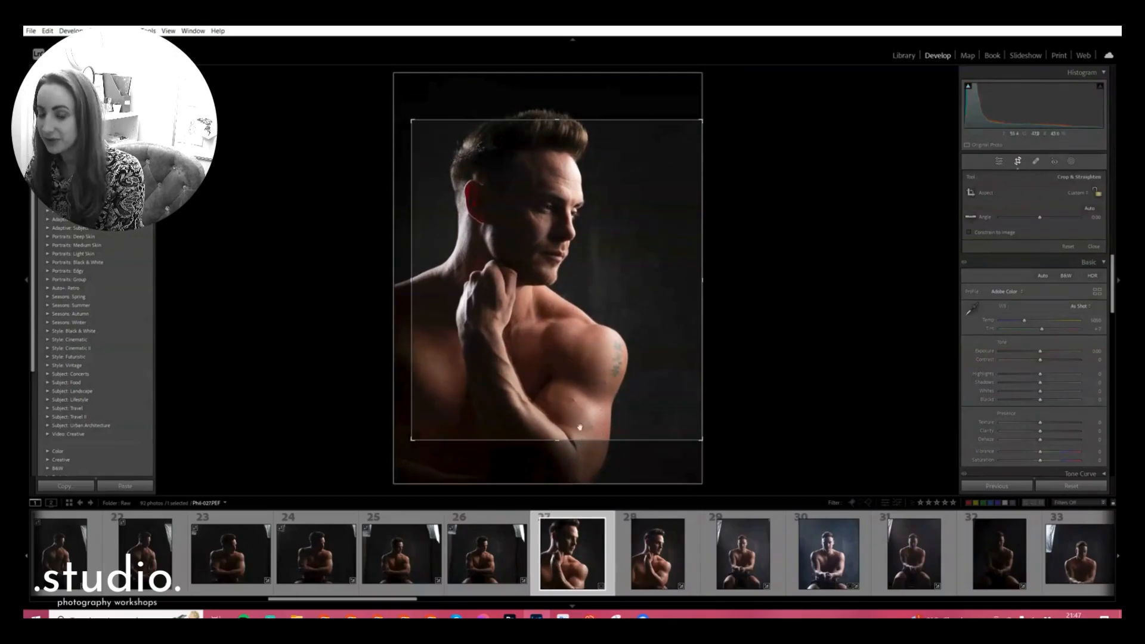
pyautogui.moveTo(551, 440); pyautogui.dragTo(561, 405)
pyautogui.press('Return')
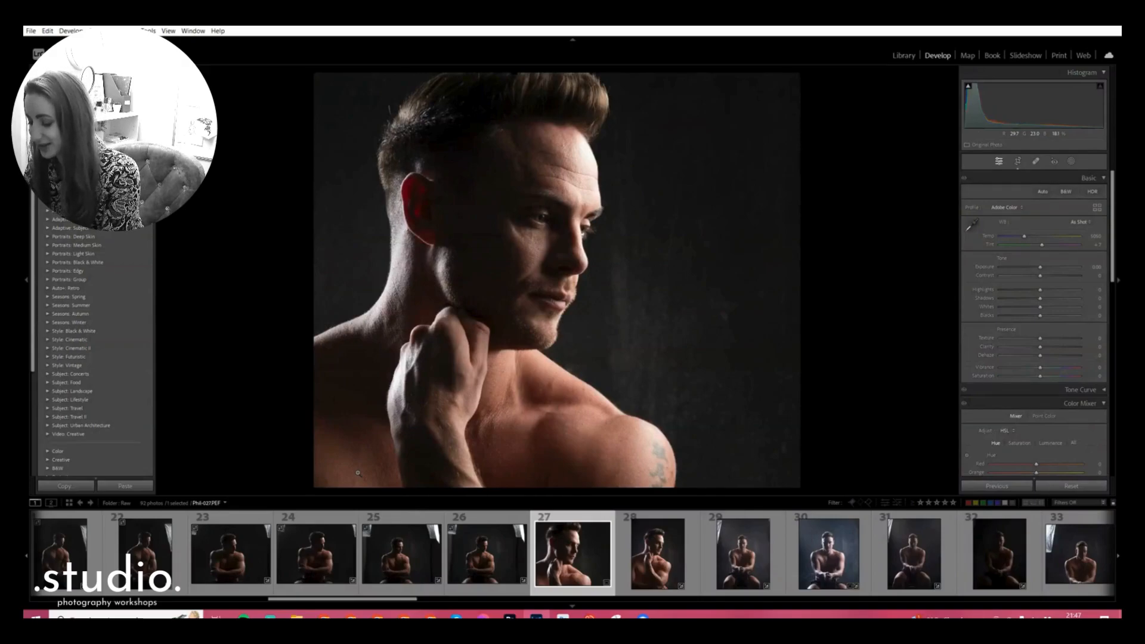
# Step: Reopen the crop and extend its lower edge to take in more of the arm
pyautogui.press('r')
pyautogui.moveTo(568, 406); pyautogui.dragTo(566, 440)
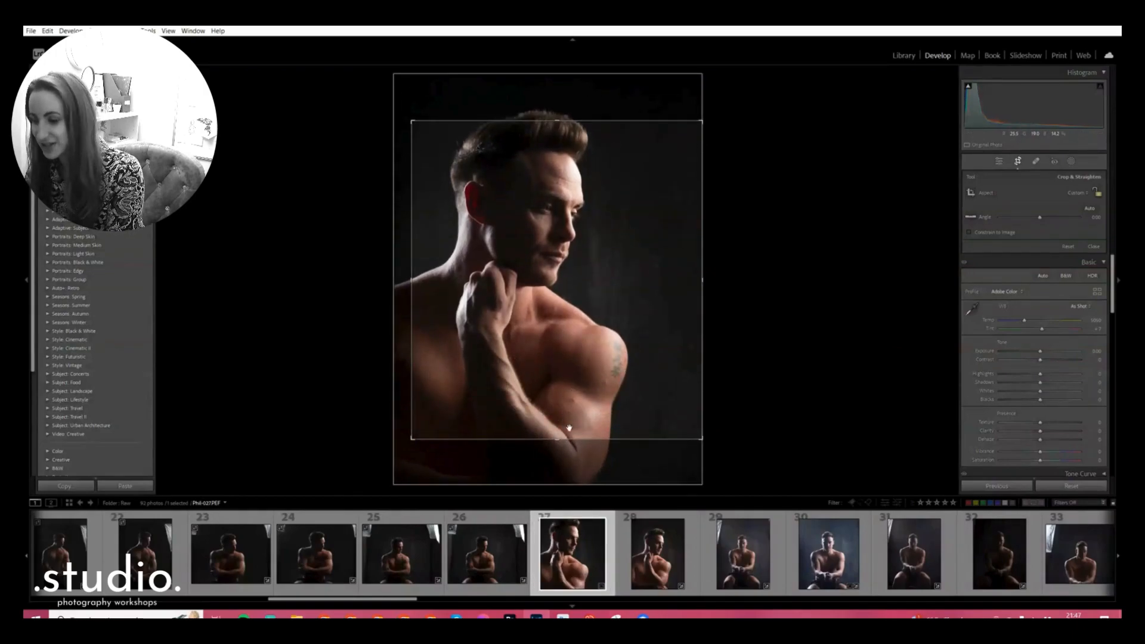
pyautogui.moveTo(558, 439); pyautogui.dragTo(559, 435)
pyautogui.press('r')
pyautogui.press('r')
# Step: Tighten the crop at the upper edge and both sides, and reposition the photo slightly within the frame
pyautogui.moveTo(549, 121)
pyautogui.mouseDown()
pyautogui.moveTo(549, 102)
pyautogui.moveTo(551, 140)
pyautogui.mouseUp()
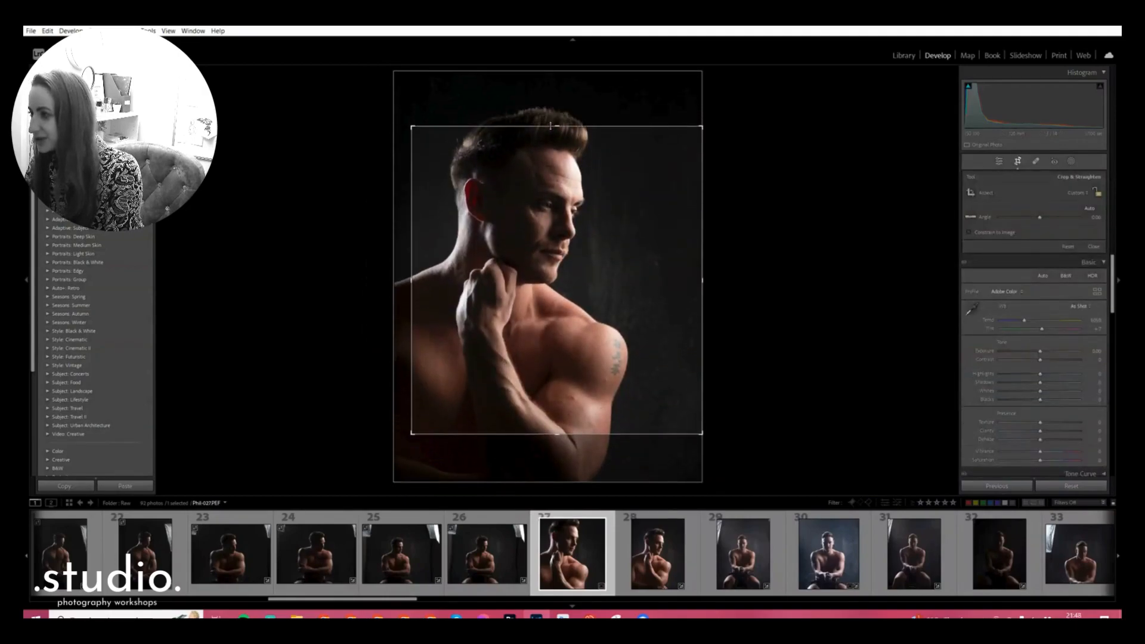
pyautogui.moveTo(702, 288); pyautogui.dragTo(682, 285)
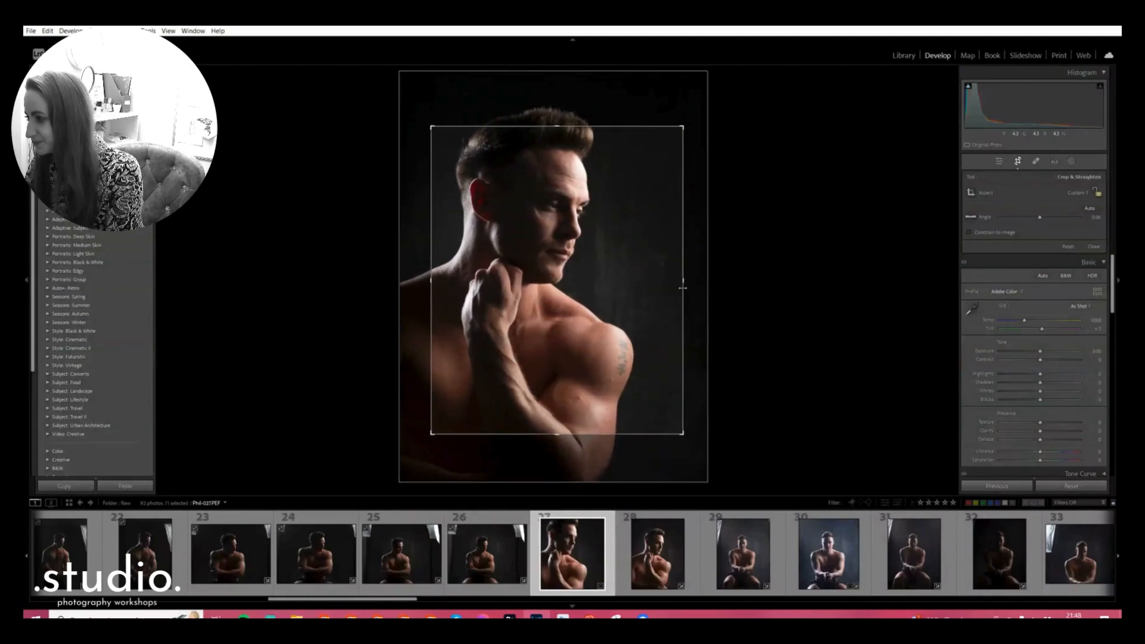
pyautogui.press('Return')
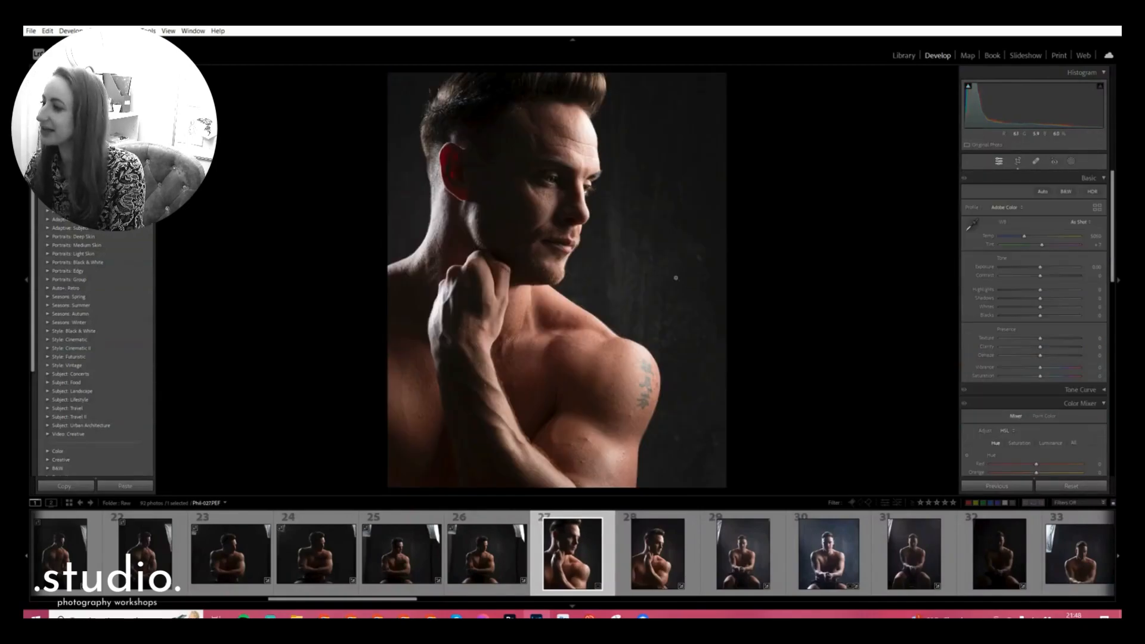
pyautogui.press('r')
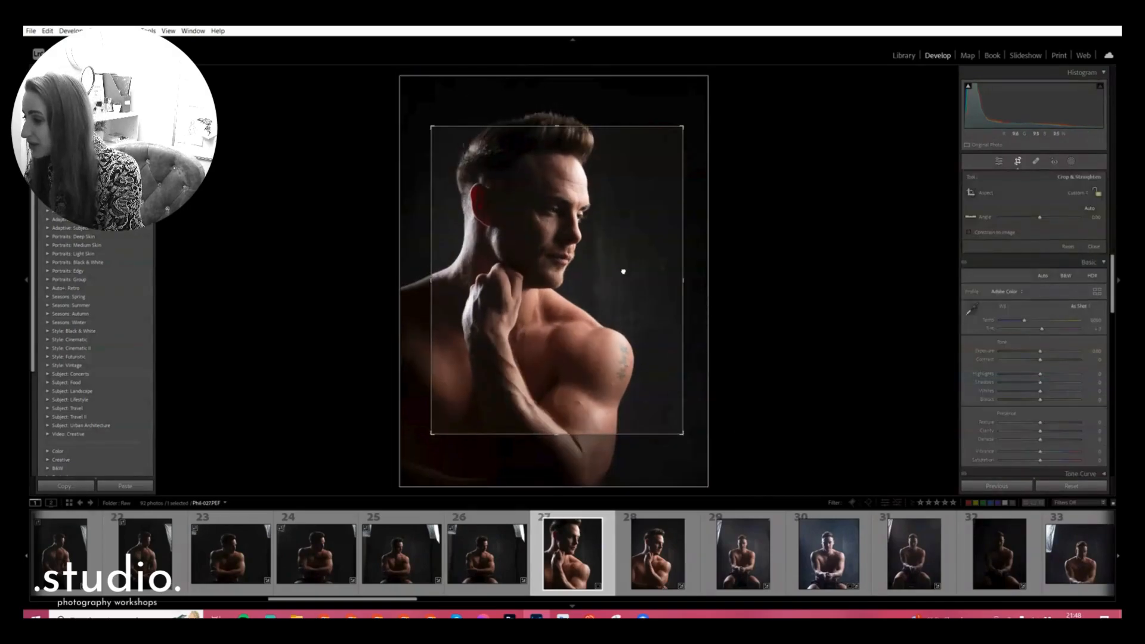
pyautogui.moveTo(622, 273); pyautogui.dragTo(624, 276)
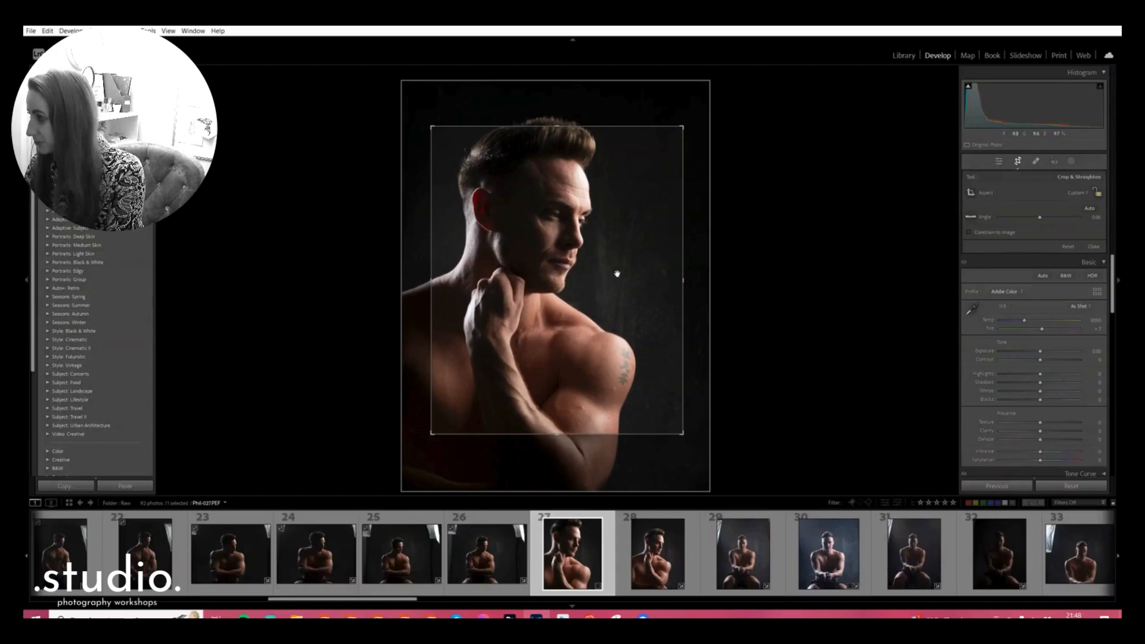
pyautogui.press('Return')
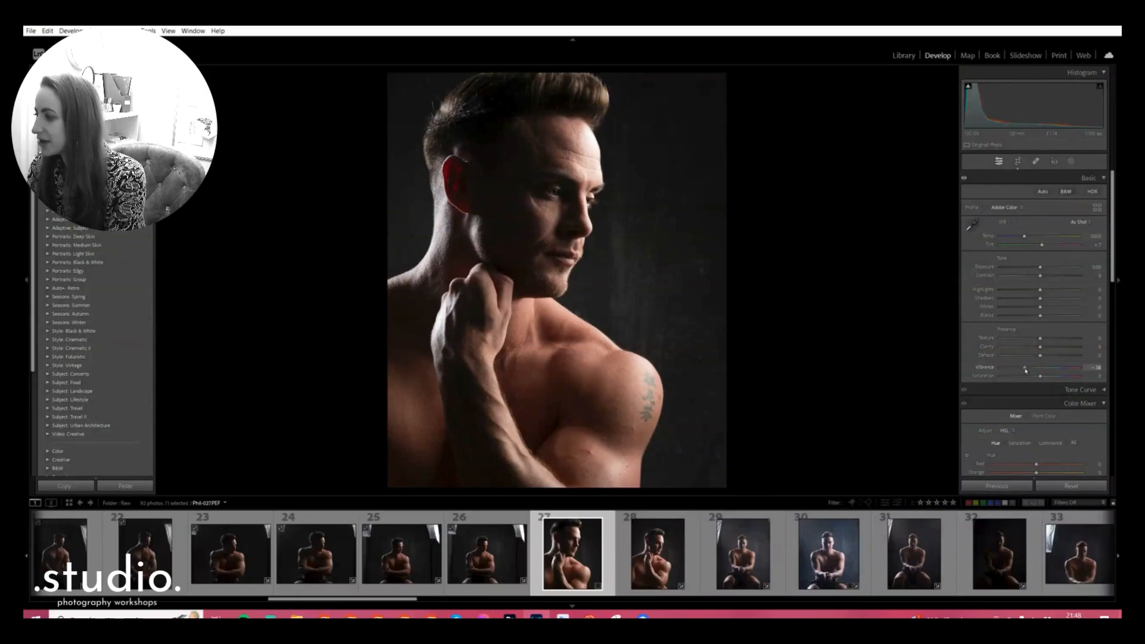
# Step: Lower the photo's vibrance to about -38 for muted skin tones
pyautogui.moveTo(1020, 371); pyautogui.dragTo(987, 372)
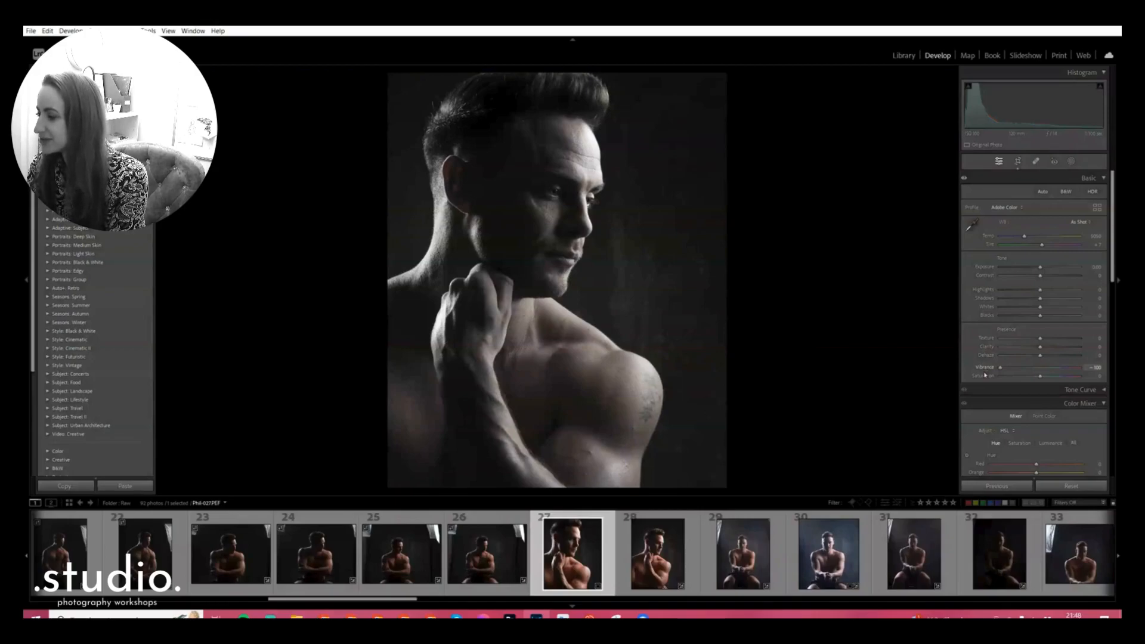
pyautogui.moveTo(1001, 374); pyautogui.dragTo(1024, 365)
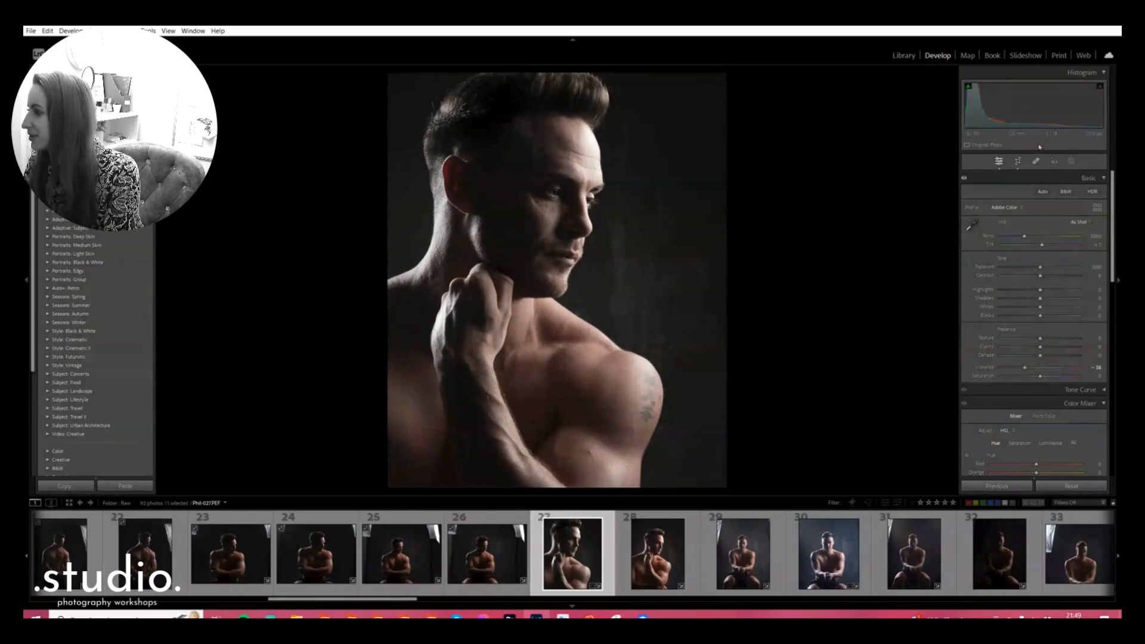
# Step: Brush a new mask over the back of the head, neck and rear shoulder, and lower its highlights to about -84
pyautogui.click(1072, 162)
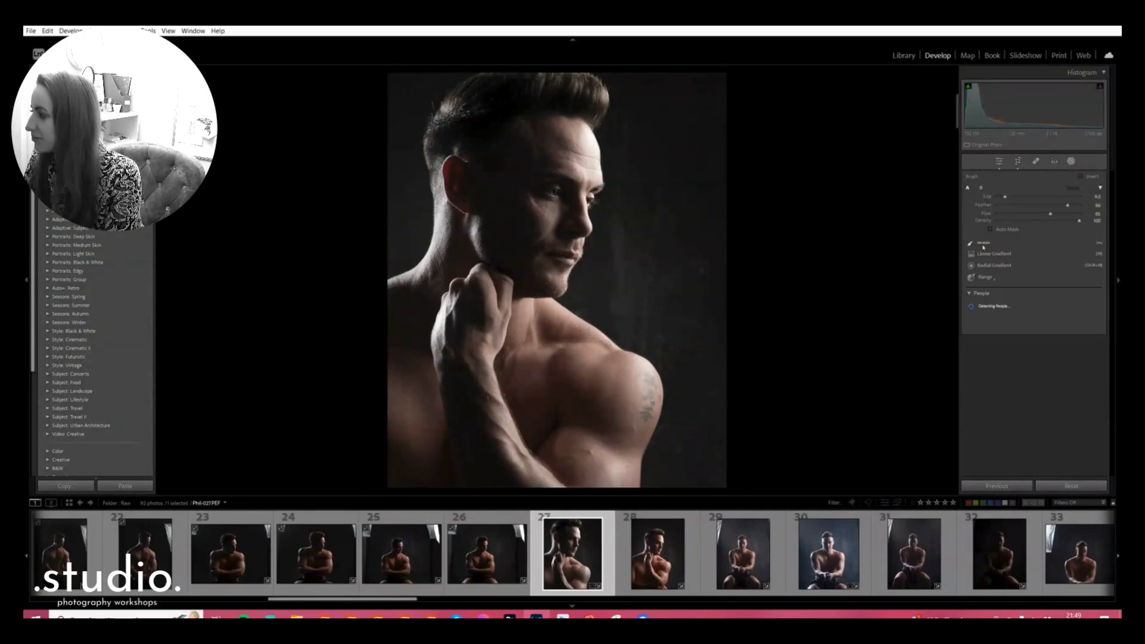
pyautogui.click(972, 241)
pyautogui.moveTo(437, 154)
pyautogui.mouseDown()
pyautogui.moveTo(411, 263)
pyautogui.moveTo(391, 292)
pyautogui.moveTo(450, 102)
pyautogui.moveTo(426, 213)
pyautogui.moveTo(443, 230)
pyautogui.mouseUp()
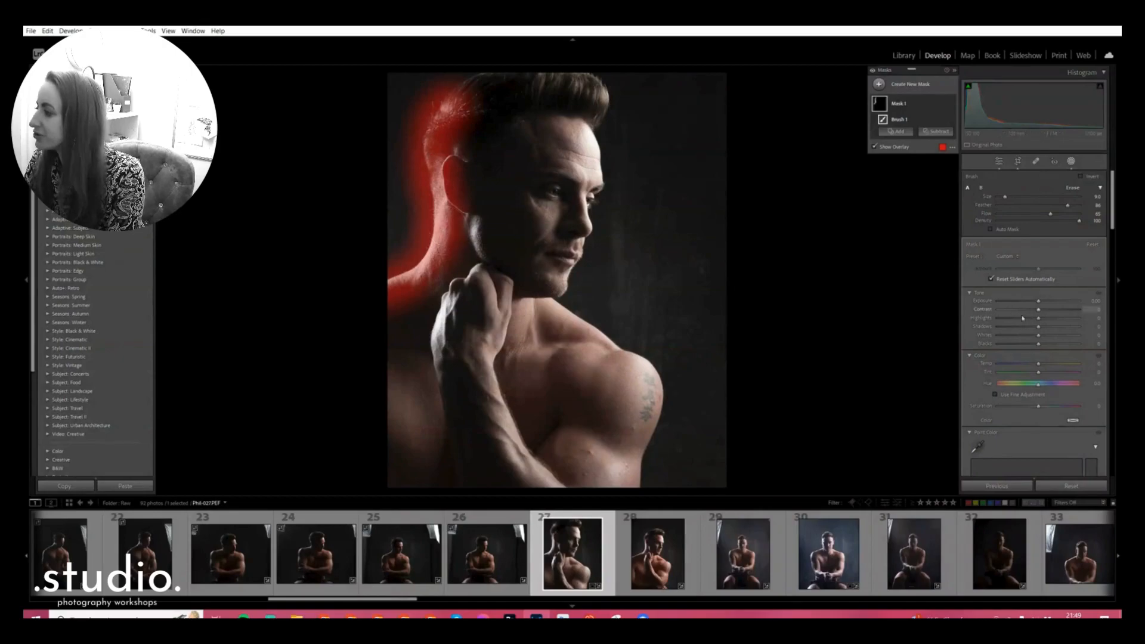
pyautogui.moveTo(1026, 323)
pyautogui.mouseDown()
pyautogui.moveTo(1087, 326)
pyautogui.moveTo(987, 330)
pyautogui.moveTo(1089, 329)
pyautogui.moveTo(973, 345)
pyautogui.moveTo(1092, 334)
pyautogui.moveTo(962, 341)
pyautogui.moveTo(1006, 319)
pyautogui.mouseUp()
pyautogui.moveTo(451, 304)
pyautogui.mouseDown()
pyautogui.moveTo(435, 339)
pyautogui.moveTo(448, 281)
pyautogui.moveTo(476, 271)
pyautogui.moveTo(457, 269)
pyautogui.moveTo(465, 248)
pyautogui.moveTo(443, 266)
pyautogui.moveTo(435, 454)
pyautogui.moveTo(401, 448)
pyautogui.mouseUp()
pyautogui.moveTo(614, 369)
pyautogui.mouseDown()
pyautogui.moveTo(638, 357)
pyautogui.moveTo(657, 423)
pyautogui.moveTo(610, 351)
pyautogui.moveTo(629, 447)
pyautogui.mouseUp()
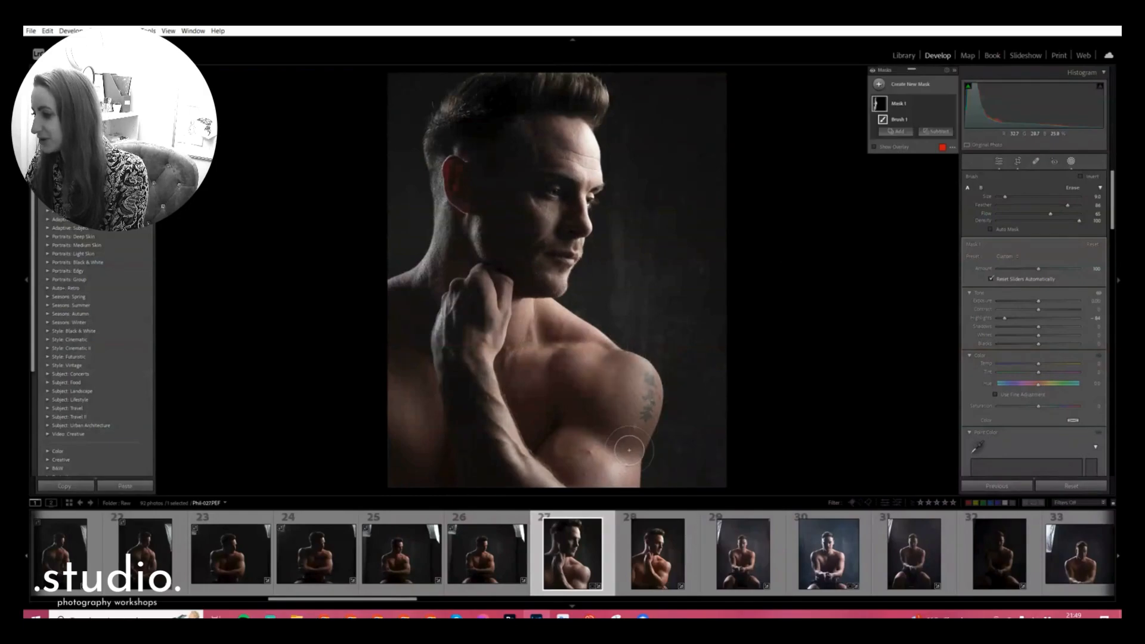
pyautogui.hotkey('ctrl', 'z')
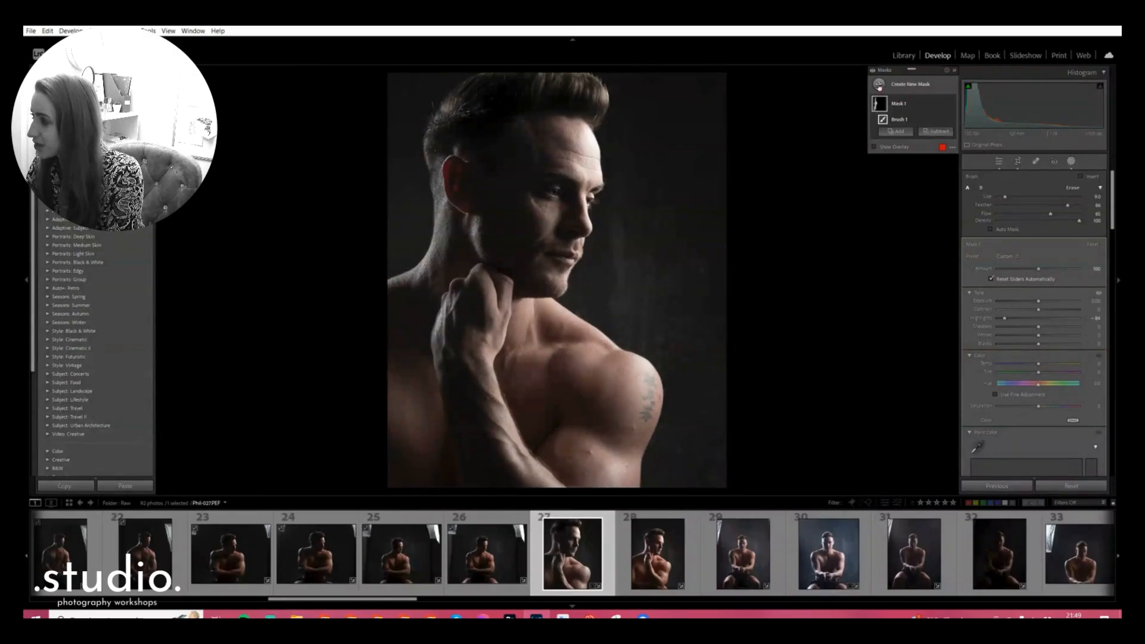
# Step: Create a second brush mask over the front shoulder, upper chest and arm, and reduce its highlights to about -60
pyautogui.click(880, 85)
pyautogui.click(929, 169)
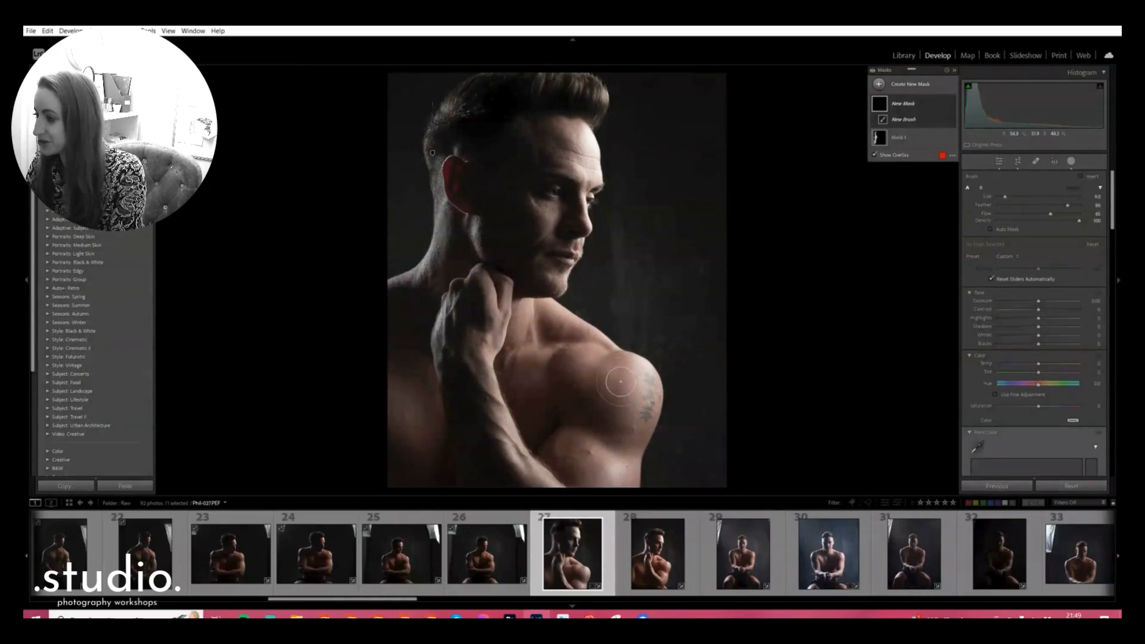
pyautogui.moveTo(609, 379)
pyautogui.mouseDown()
pyautogui.moveTo(627, 402)
pyautogui.moveTo(620, 440)
pyautogui.moveTo(581, 494)
pyautogui.moveTo(573, 430)
pyautogui.moveTo(584, 379)
pyautogui.moveTo(604, 383)
pyautogui.moveTo(585, 348)
pyautogui.moveTo(559, 330)
pyautogui.moveTo(577, 362)
pyautogui.moveTo(530, 325)
pyautogui.moveTo(541, 415)
pyautogui.moveTo(526, 312)
pyautogui.mouseUp()
pyautogui.moveTo(1018, 319); pyautogui.dragTo(1013, 319)
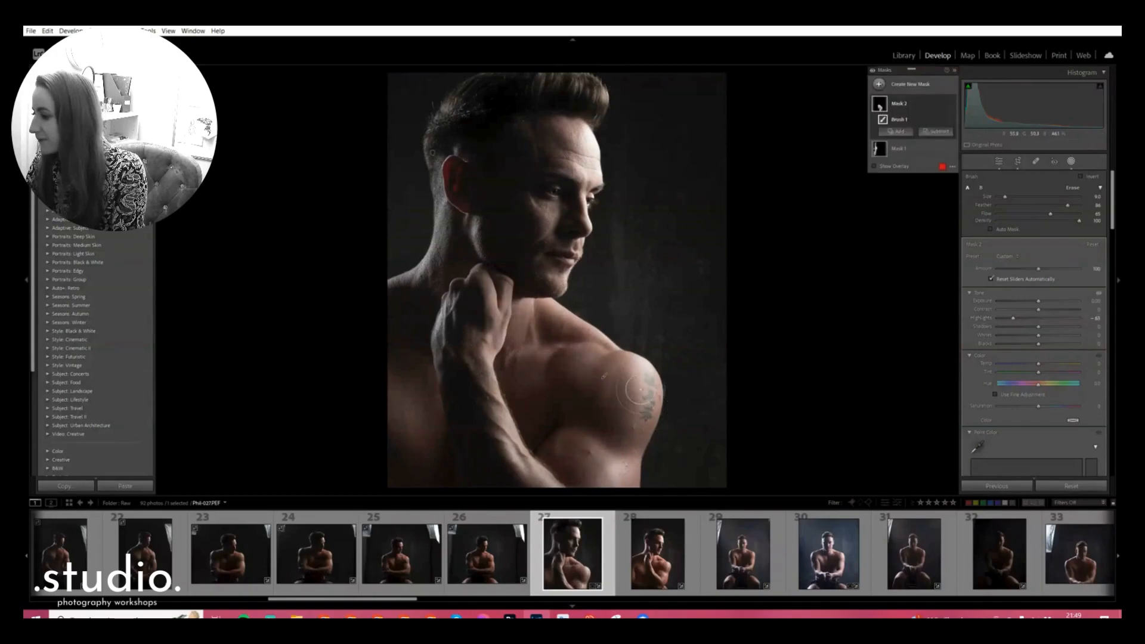
pyautogui.moveTo(612, 360)
pyautogui.mouseDown()
pyautogui.moveTo(616, 446)
pyautogui.moveTo(600, 469)
pyautogui.moveTo(611, 467)
pyautogui.moveTo(527, 385)
pyautogui.moveTo(525, 307)
pyautogui.moveTo(513, 370)
pyautogui.moveTo(541, 446)
pyautogui.moveTo(513, 434)
pyautogui.moveTo(501, 399)
pyautogui.moveTo(510, 365)
pyautogui.moveTo(574, 467)
pyautogui.moveTo(569, 451)
pyautogui.moveTo(748, 467)
pyautogui.mouseUp()
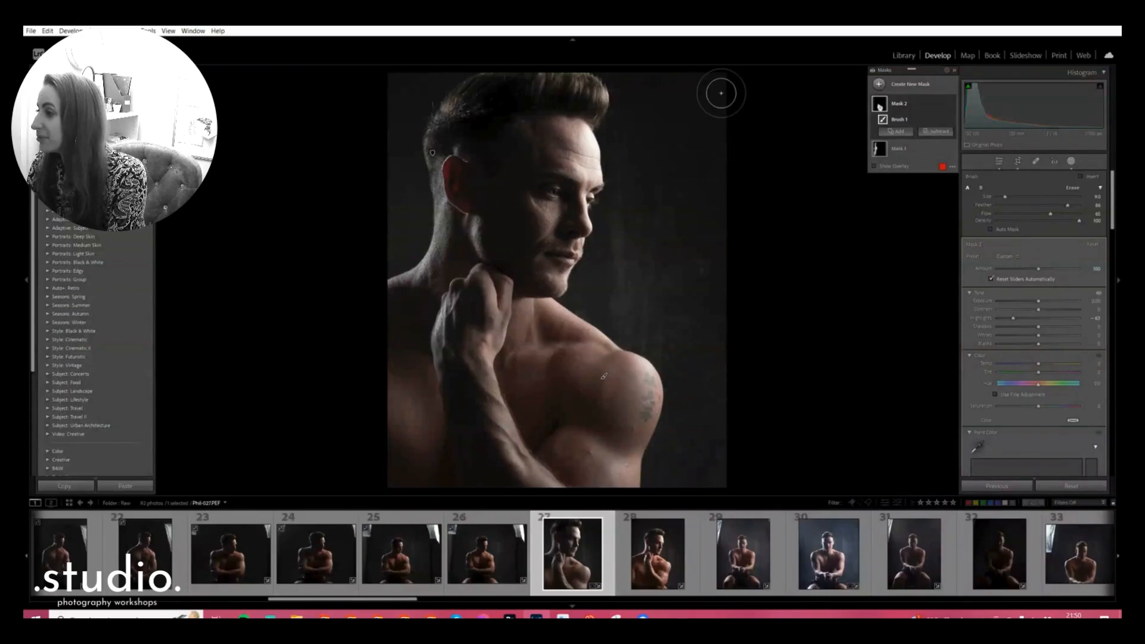
# Step: Brush a third mask over the eye and cheek, set its highlights to 100 and raise its exposure slightly
pyautogui.click(879, 86)
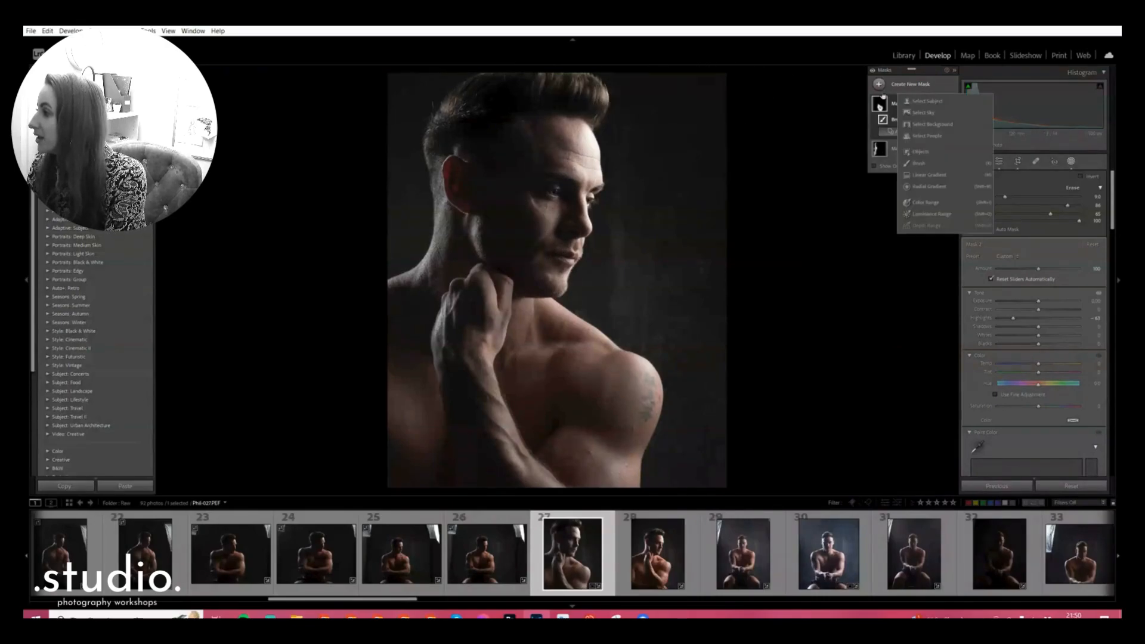
pyautogui.click(912, 166)
pyautogui.moveTo(540, 188)
pyautogui.mouseDown()
pyautogui.moveTo(531, 206)
pyautogui.moveTo(545, 230)
pyautogui.mouseUp()
pyautogui.moveTo(1038, 318); pyautogui.dragTo(1100, 320)
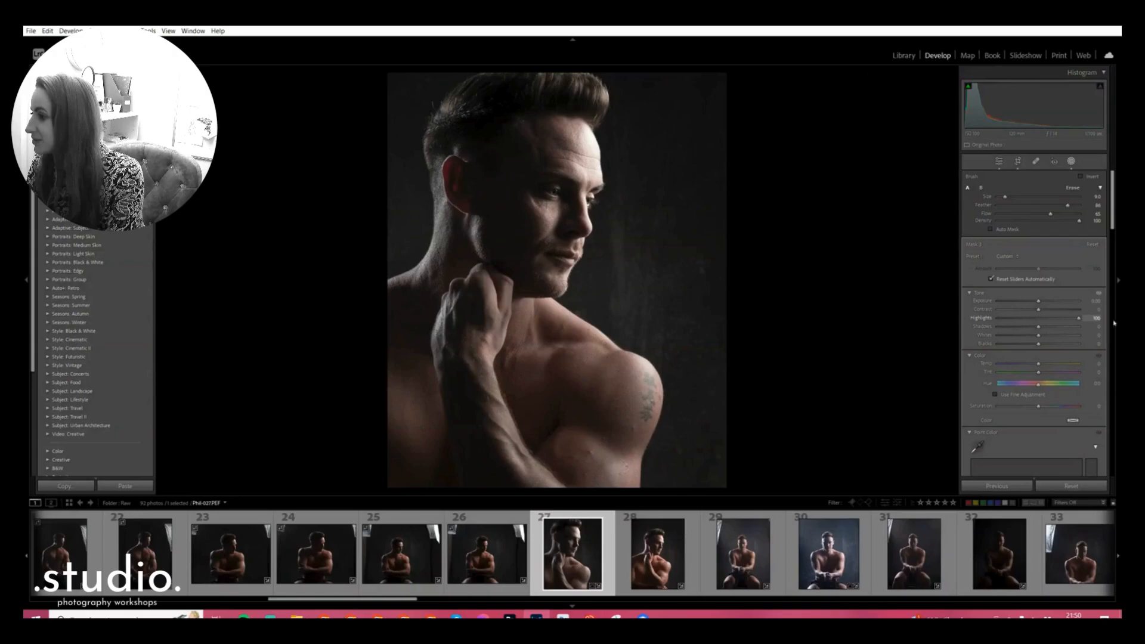
pyautogui.moveTo(1039, 301); pyautogui.dragTo(1045, 306)
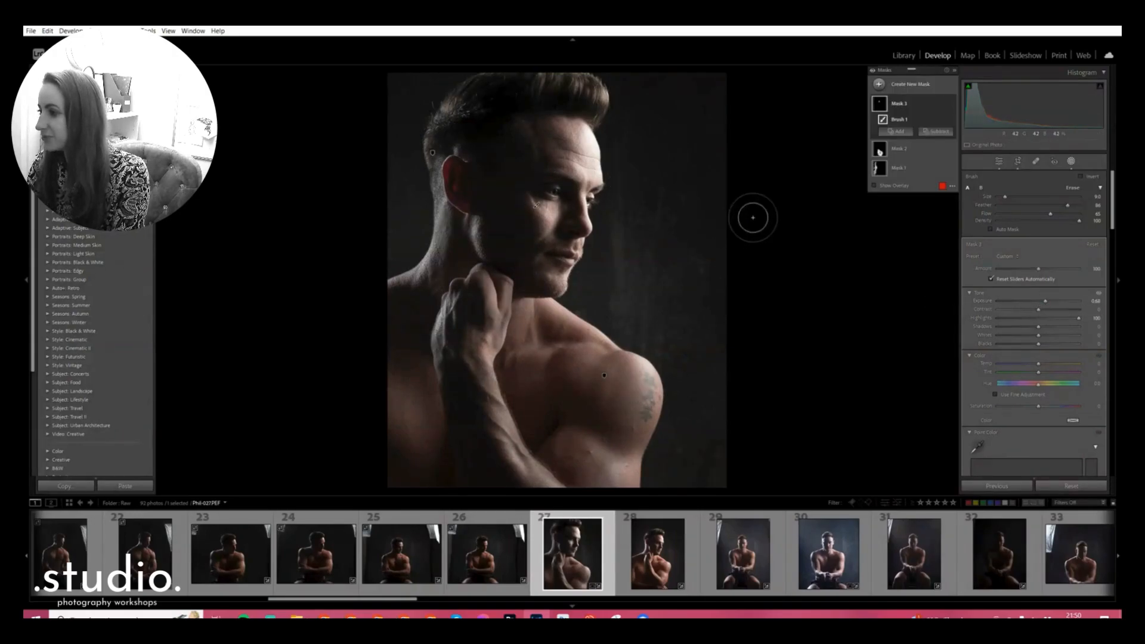
# Step: Close masking and compare the edited portrait with its original version several times
pyautogui.click(1071, 161)
pyautogui.press('\\')
pyautogui.press('\\')
pyautogui.press('\\')
pyautogui.press('\\')
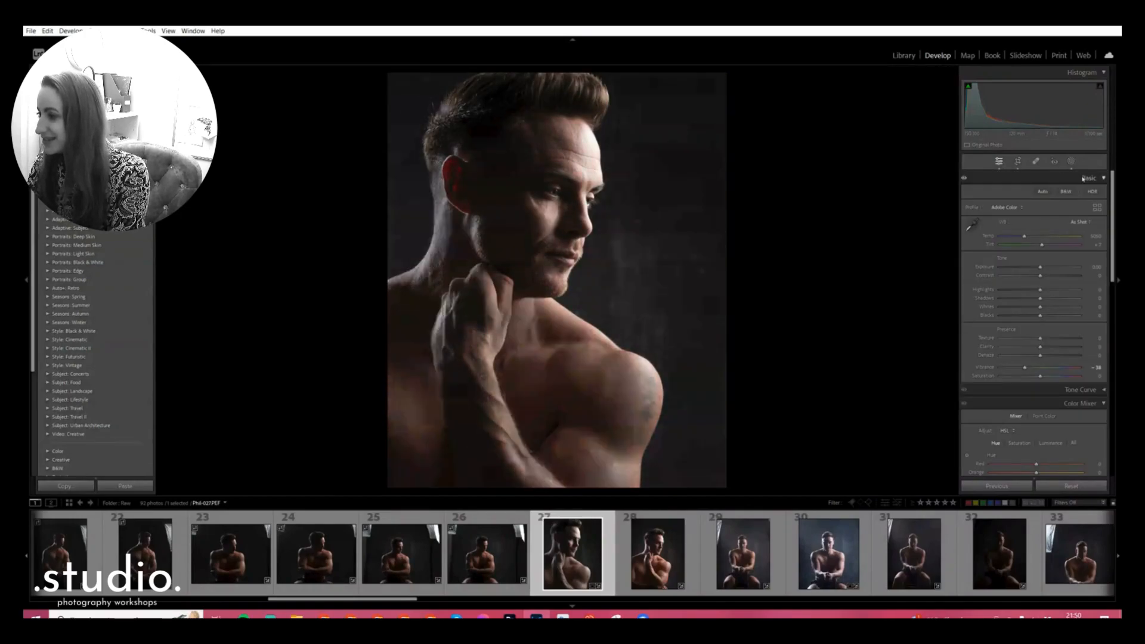
pyautogui.press('\\')
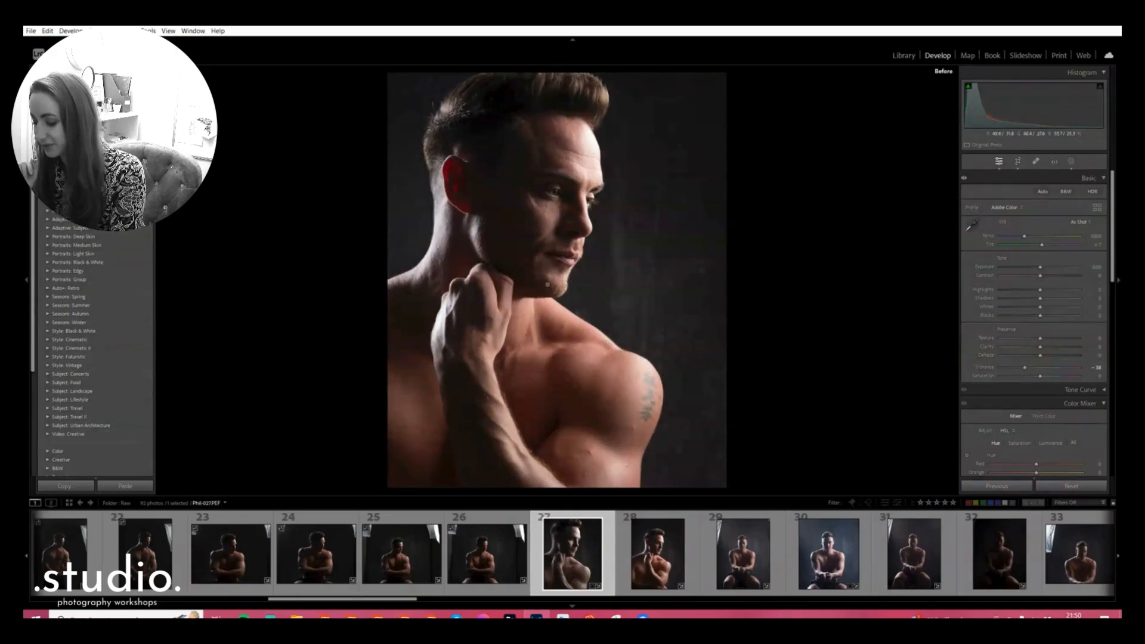
pyautogui.press('\\')
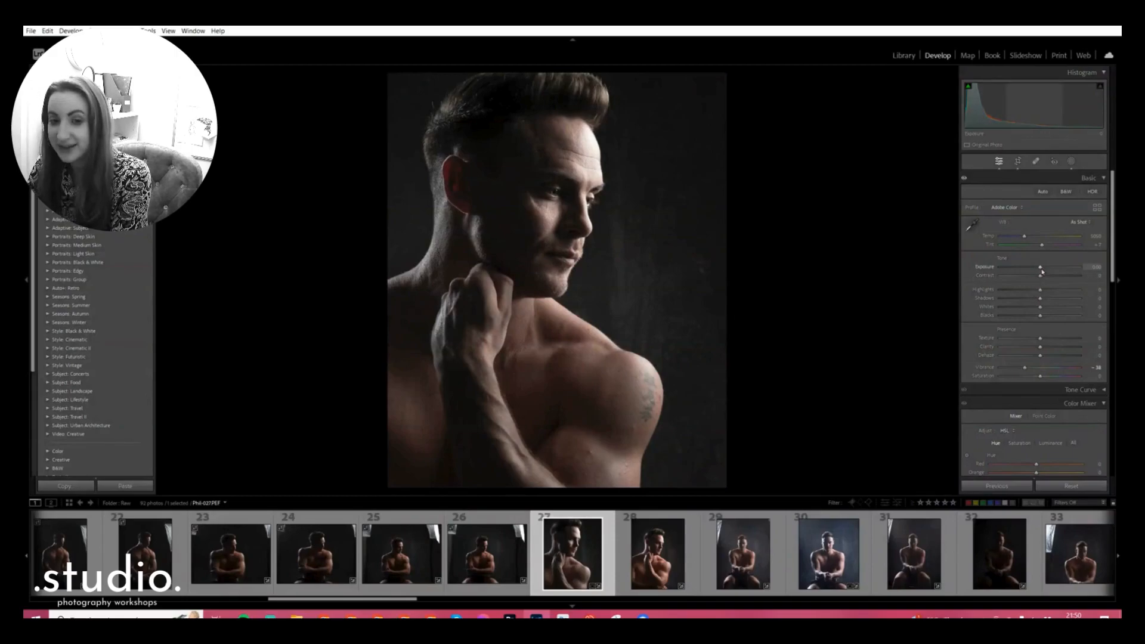
# Step: Raise exposure slightly, set highlights to -12, shadows to -23 and texture to +12, increase clarity, and reset dehaze to 0
pyautogui.moveTo(1041, 273)
pyautogui.mouseDown()
pyautogui.moveTo(1030, 303)
pyautogui.moveTo(1036, 292)
pyautogui.mouseUp()
pyautogui.moveTo(1041, 339); pyautogui.dragTo(1043, 341)
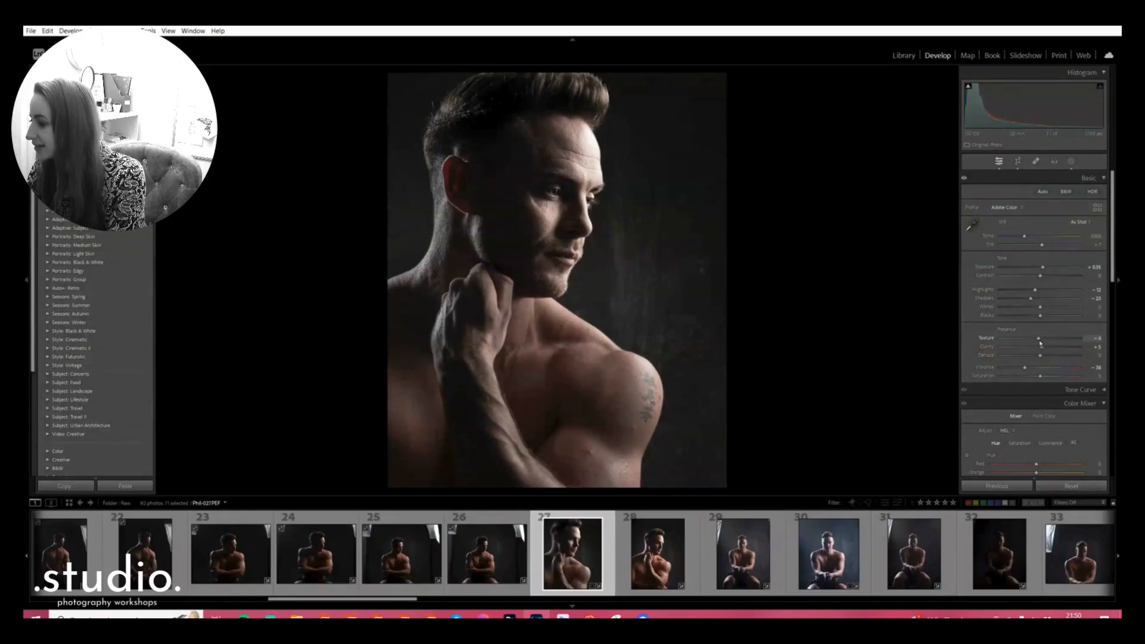
pyautogui.moveTo(1044, 353); pyautogui.dragTo(1046, 351)
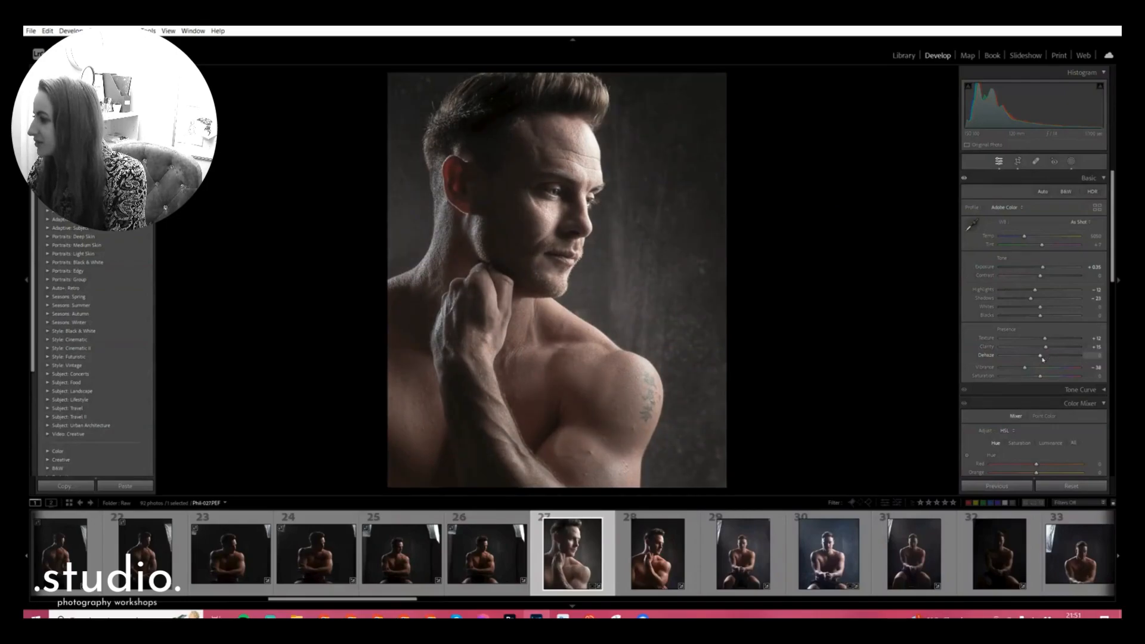
pyautogui.doubleClick(1044, 356)
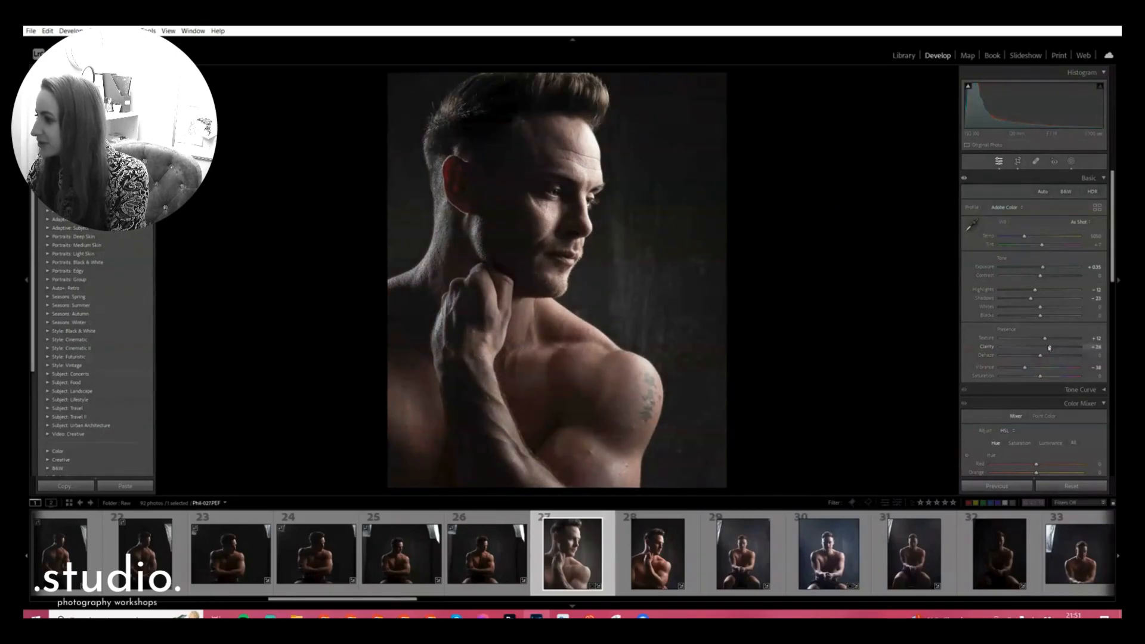
# Step: Color-grade the photo with a soft warm orange tint in the shadows and a teal tint in the highlights
pyautogui.moveTo(1117, 230); pyautogui.dragTo(1117, 321)
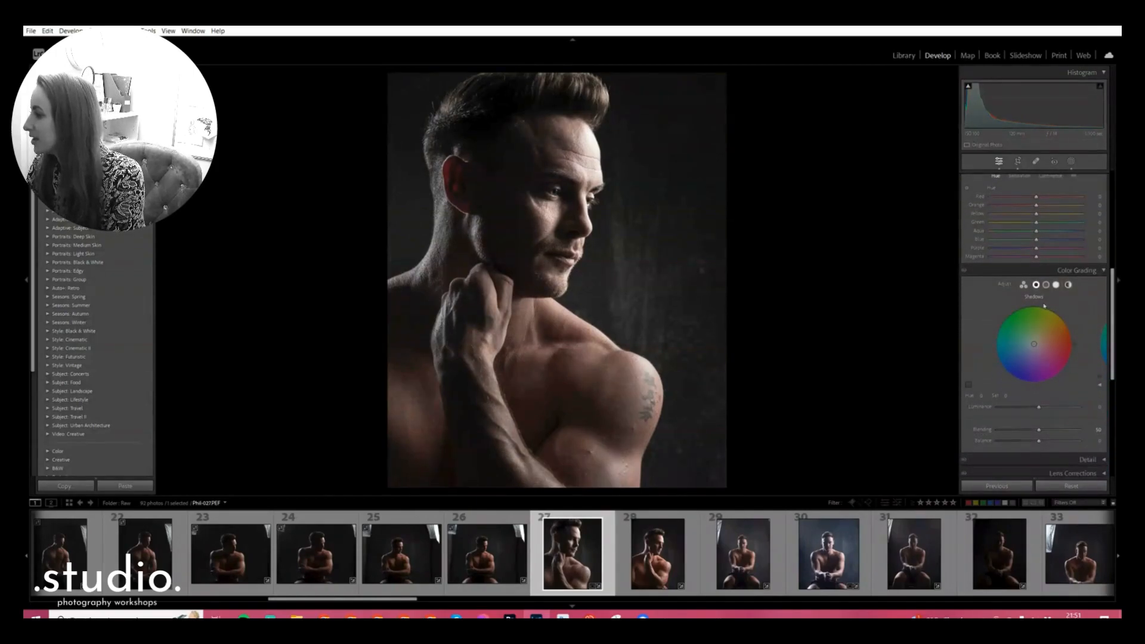
pyautogui.moveTo(1034, 346); pyautogui.dragTo(1042, 344)
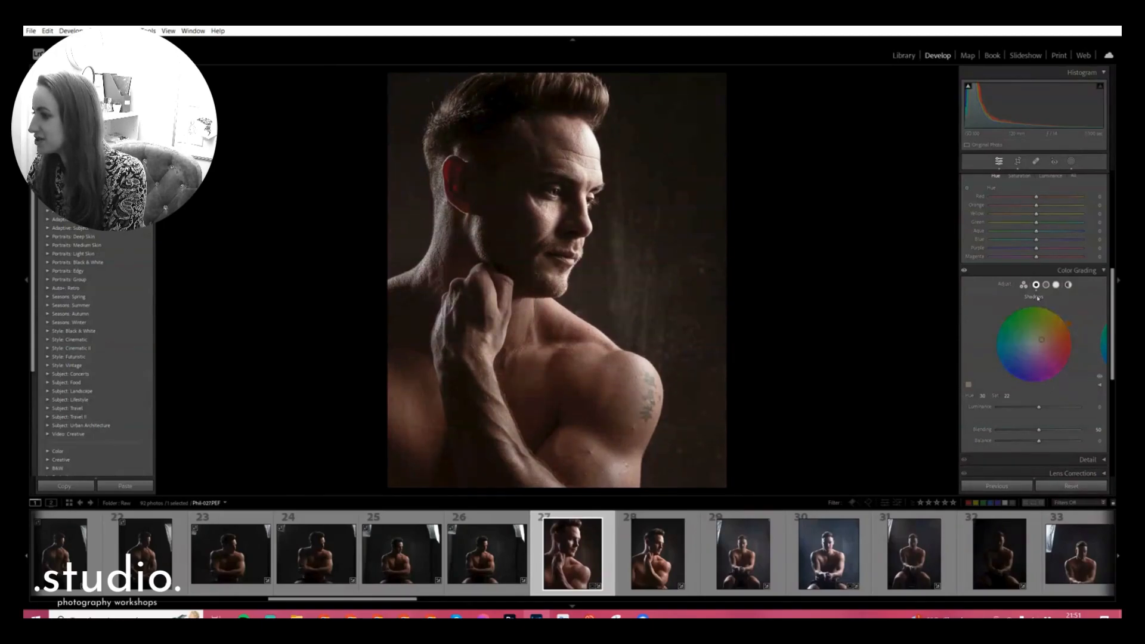
pyautogui.click(1057, 286)
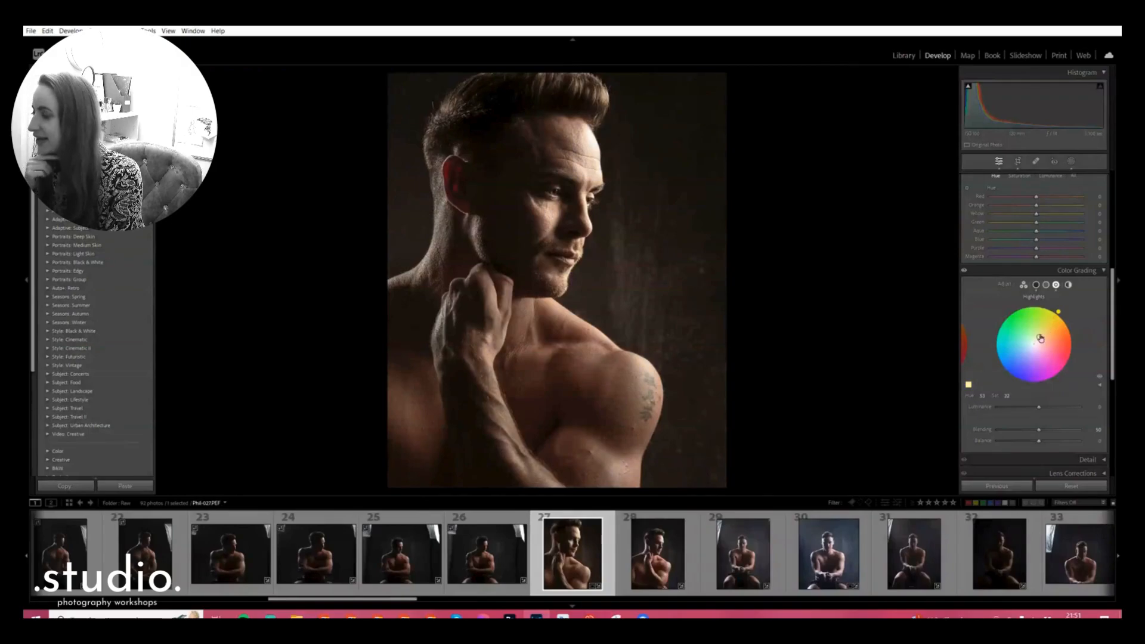
pyautogui.click(1036, 285)
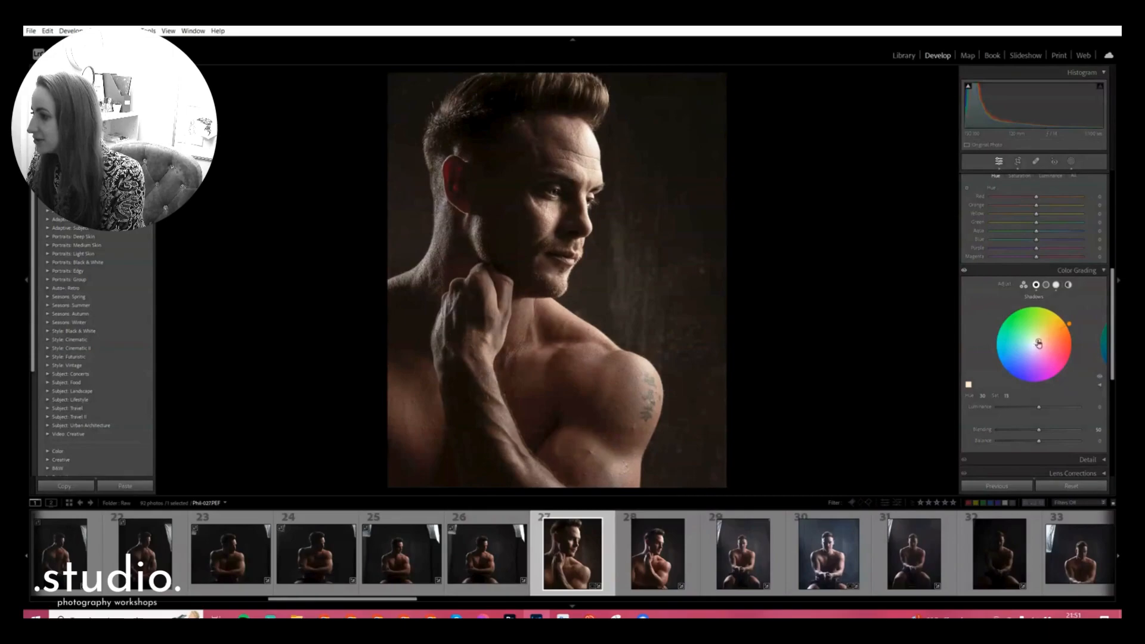
pyautogui.click(1056, 284)
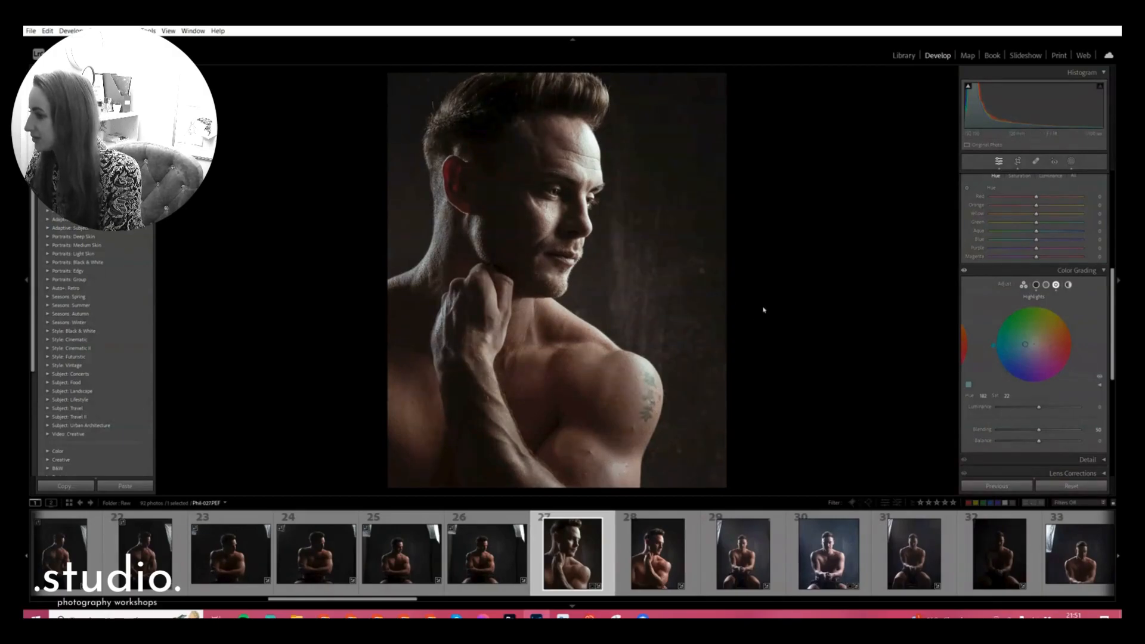
# Step: Open the selected portrait in Photoshop for retouching
pyautogui.rightClick(572, 557)
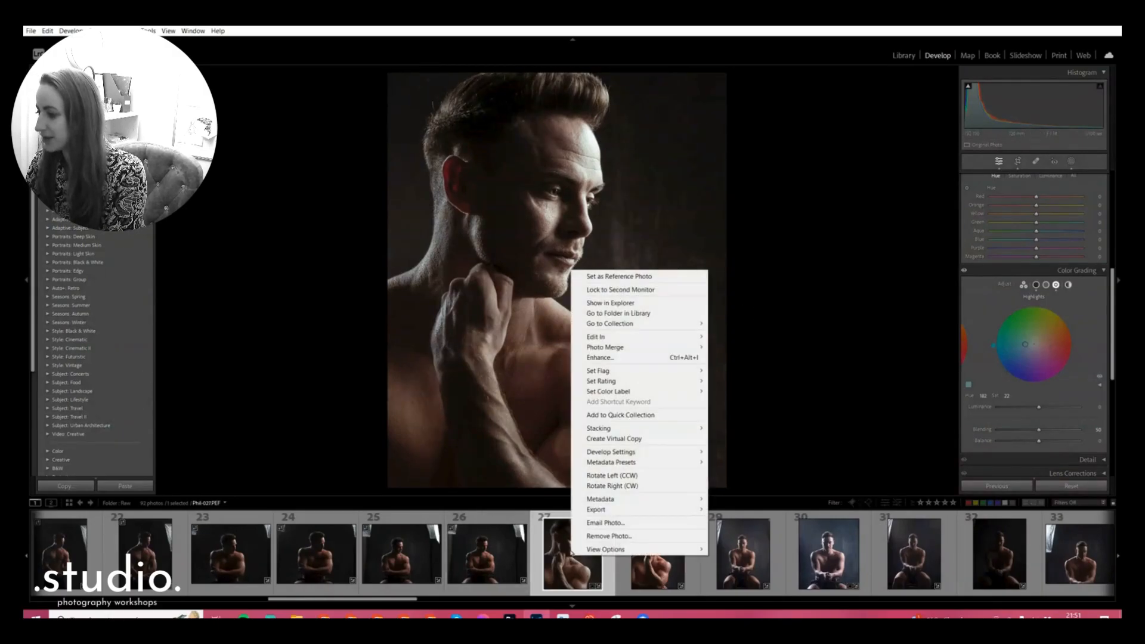
pyautogui.moveTo(681, 337)
pyautogui.click(793, 337)
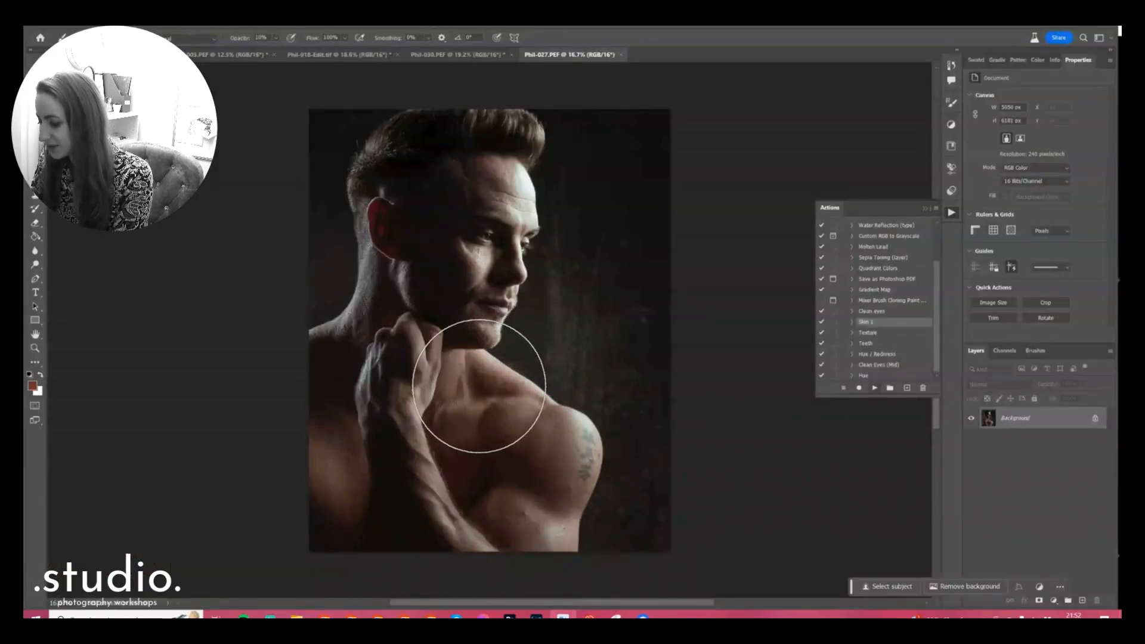
# Step: Use the Patch tool to remove small blemishes on the upper arm and around the ear and hairline
pyautogui.press('j')
pyautogui.moveTo(569, 493); pyautogui.dragTo(557, 471)
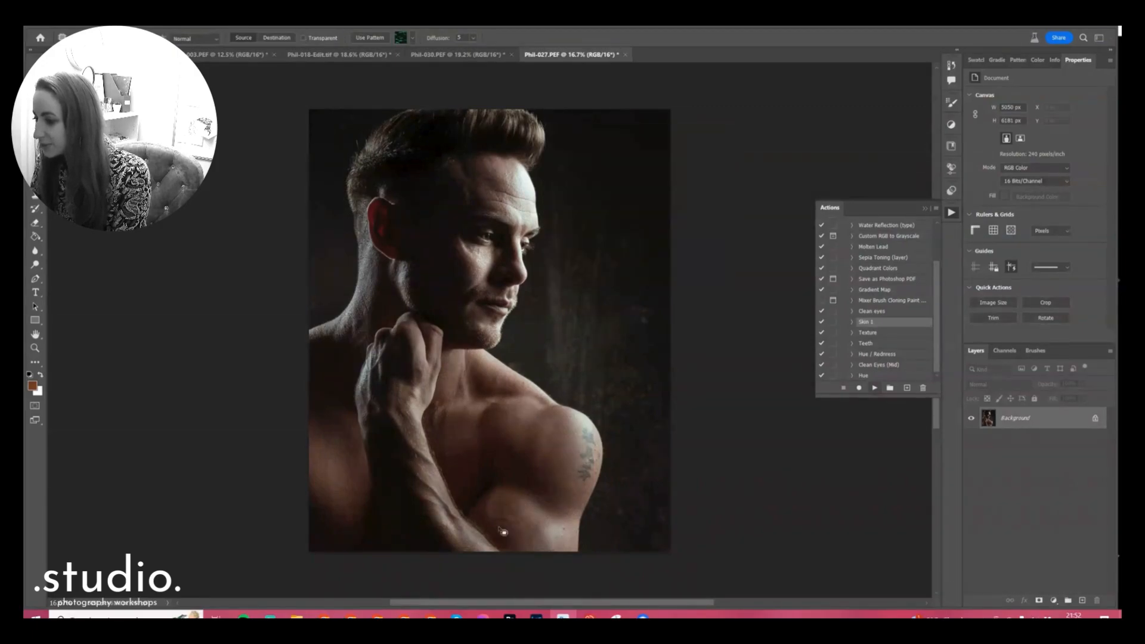
pyautogui.hotkey('ctrl', 'd')
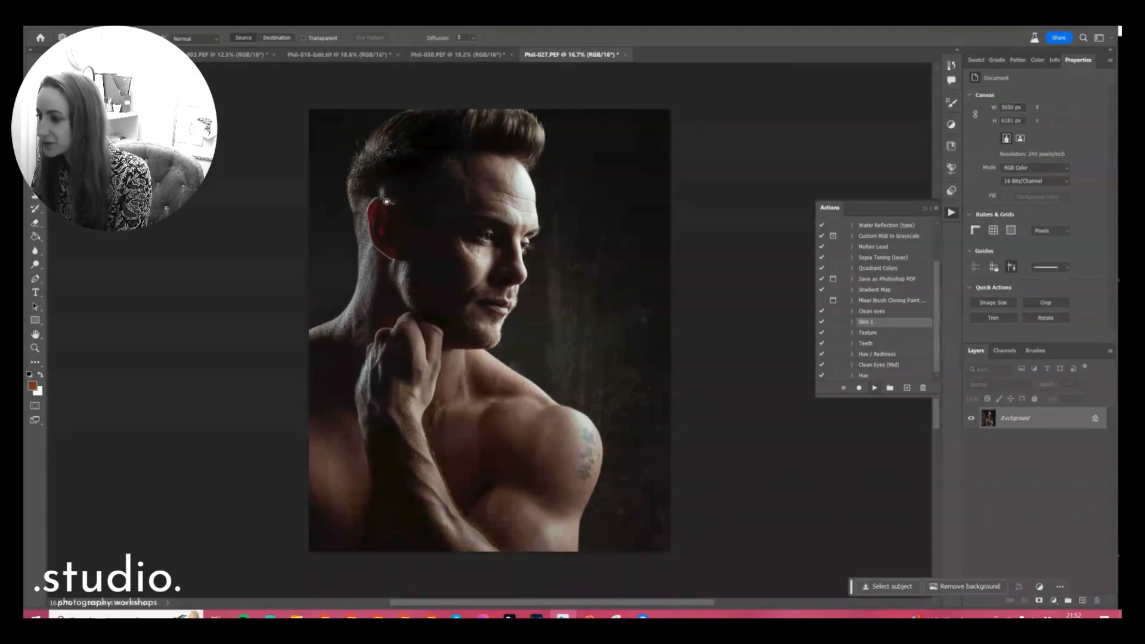
pyautogui.moveTo(360, 143); pyautogui.dragTo(358, 146)
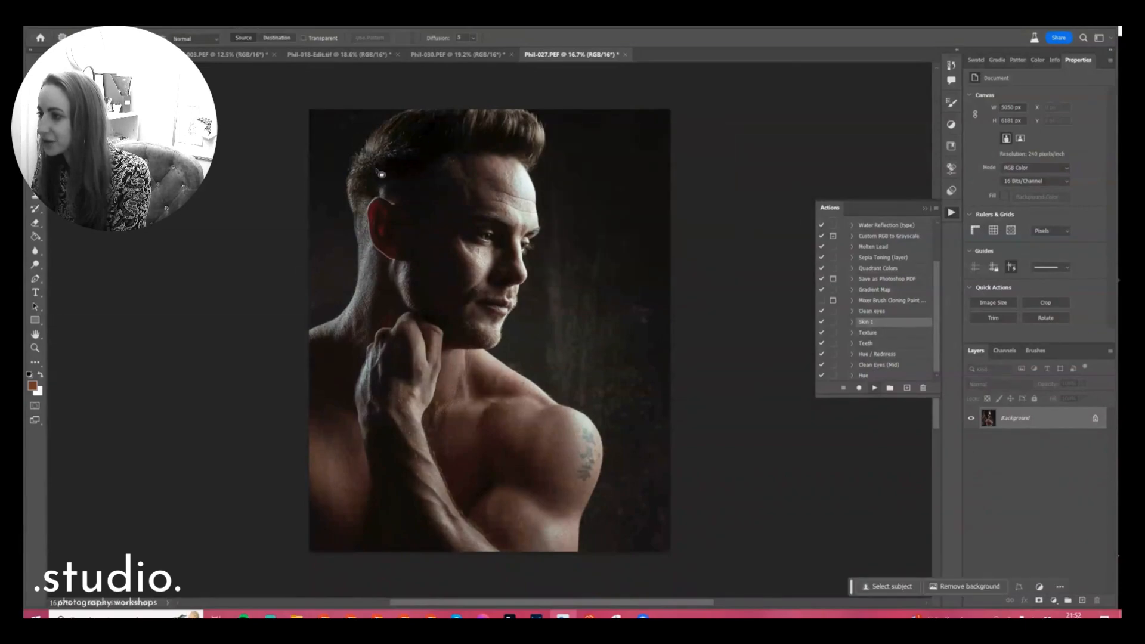
pyautogui.hotkey('shift', 'BackSpace')
pyautogui.press('Return')
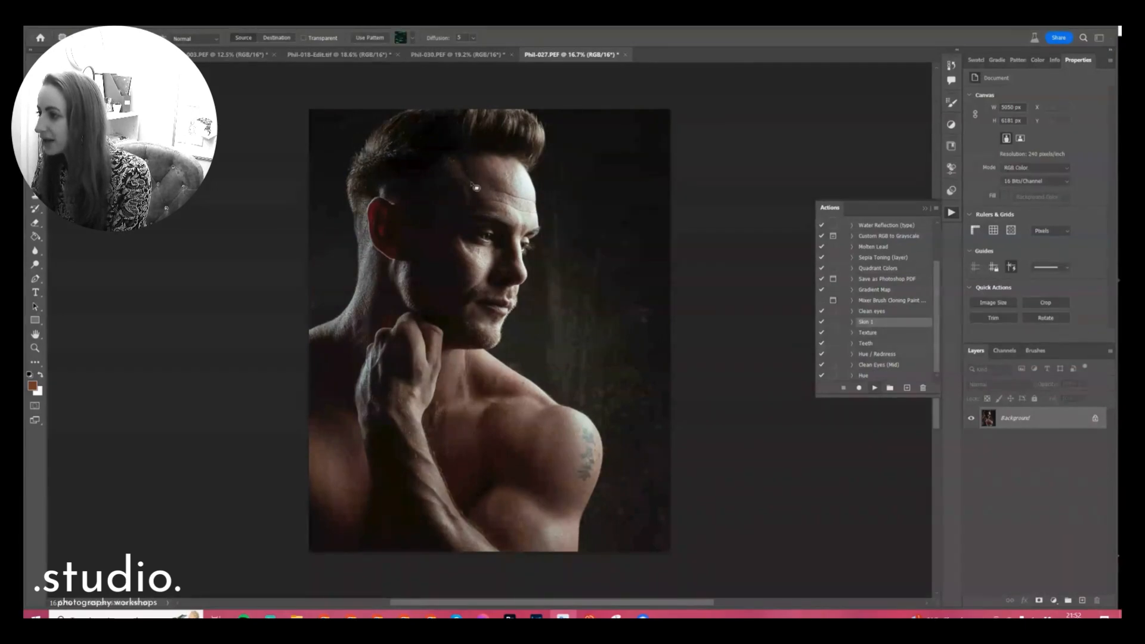
pyautogui.hotkey('ctrl', 'd')
# Step: Patch out the wrinkles and marks across the brightly lit part of the forehead with nearby clean skin
pyautogui.scroll(-2, 490, 292)
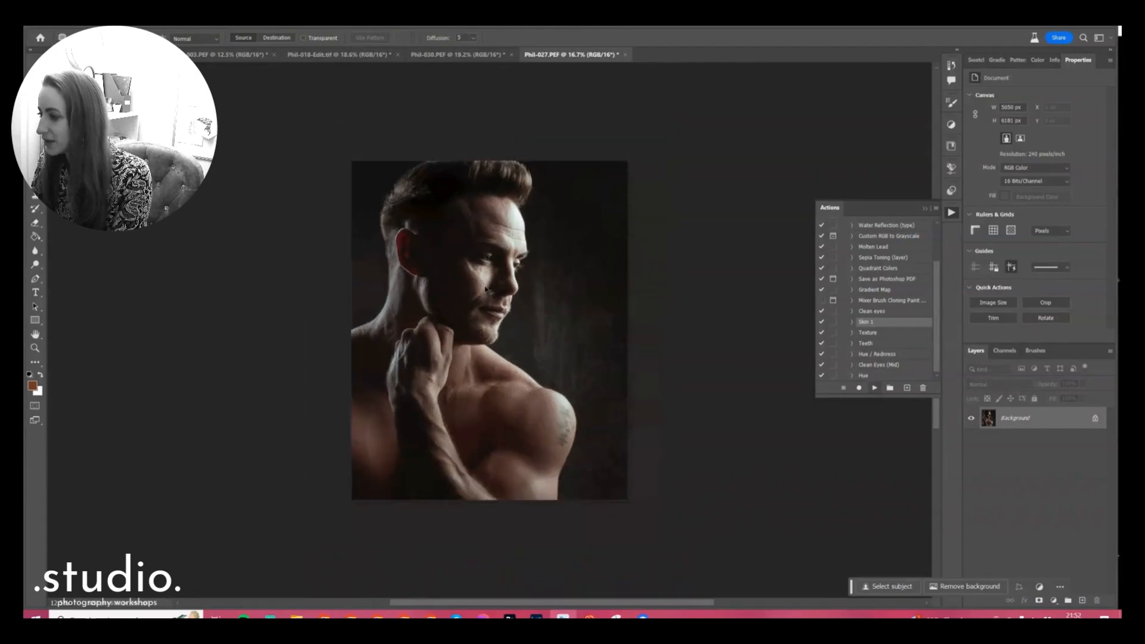
pyautogui.scroll(3, 489, 292)
pyautogui.moveTo(489, 293); pyautogui.dragTo(485, 256)
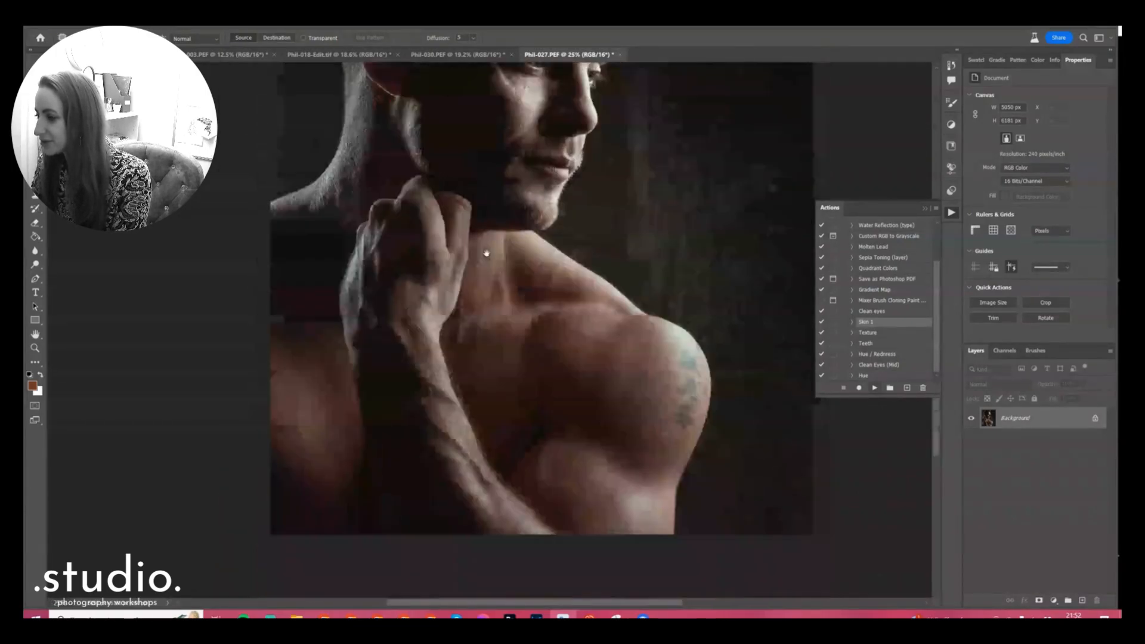
pyautogui.scroll(10, 519, 404)
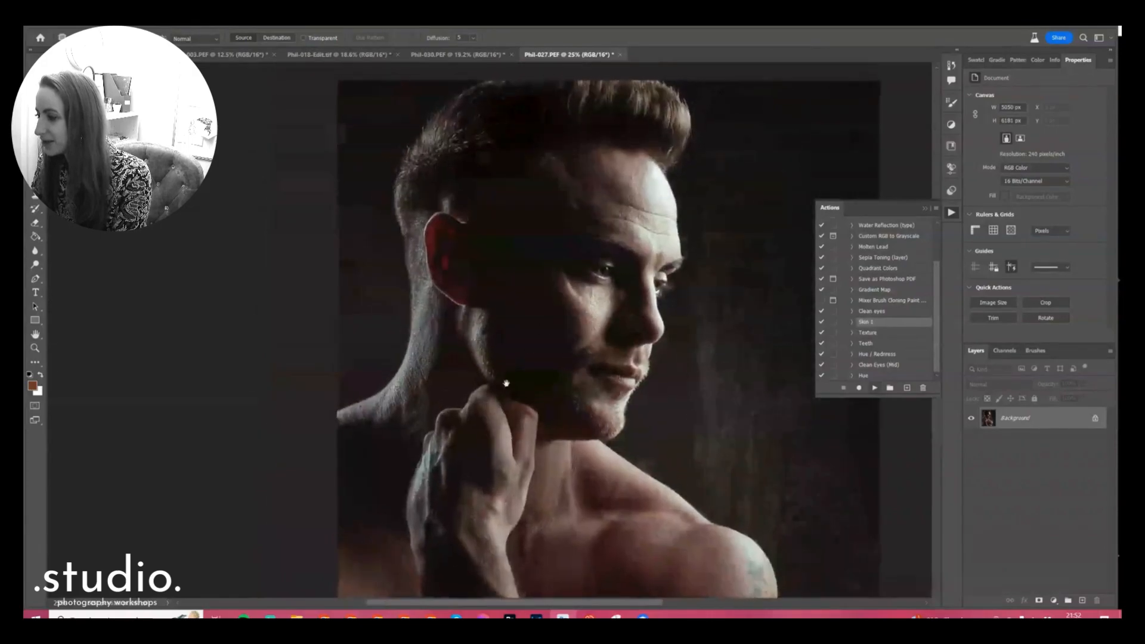
pyautogui.hotkey('ctrl', '+')
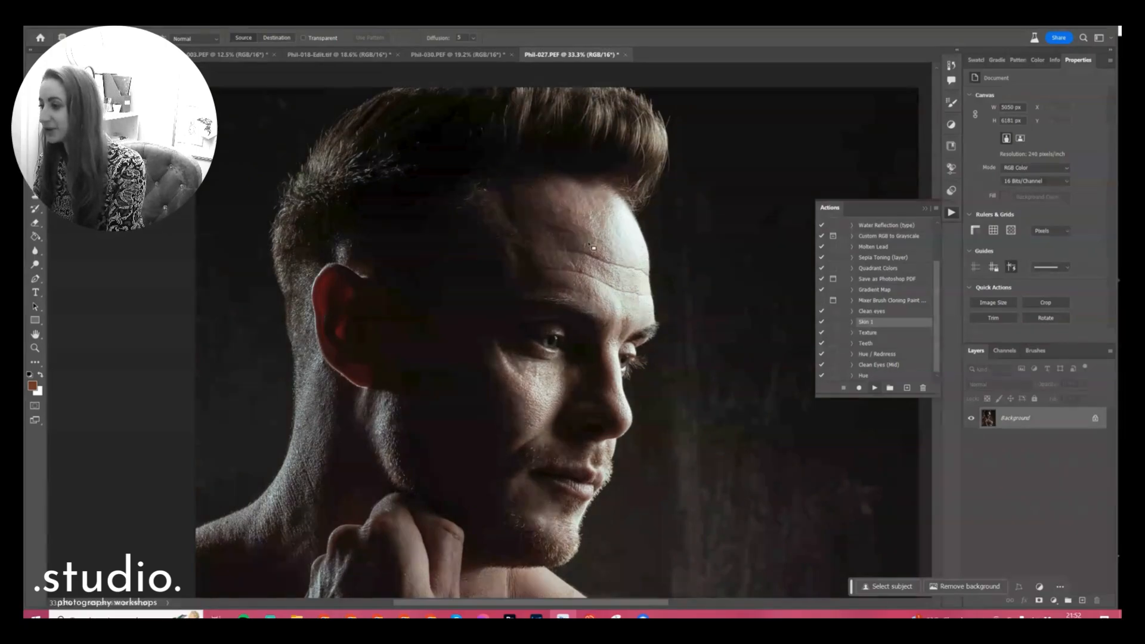
pyautogui.moveTo(569, 253)
pyautogui.mouseDown()
pyautogui.moveTo(648, 271)
pyautogui.moveTo(620, 264)
pyautogui.mouseUp()
pyautogui.hotkey('ctrl', 'd')
pyautogui.moveTo(625, 268)
pyautogui.mouseDown()
pyautogui.moveTo(618, 250)
pyautogui.moveTo(566, 236)
pyautogui.moveTo(607, 234)
pyautogui.mouseUp()
pyautogui.hotkey('ctrl', 'd')
pyautogui.moveTo(581, 235)
pyautogui.mouseDown()
pyautogui.moveTo(576, 226)
pyautogui.moveTo(642, 250)
pyautogui.moveTo(620, 237)
pyautogui.mouseUp()
pyautogui.hotkey('ctrl', 'd')
pyautogui.moveTo(625, 244)
pyautogui.mouseDown()
pyautogui.moveTo(560, 245)
pyautogui.moveTo(570, 260)
pyautogui.moveTo(556, 278)
pyautogui.moveTo(578, 263)
pyautogui.moveTo(641, 296)
pyautogui.moveTo(596, 277)
pyautogui.mouseUp()
pyautogui.hotkey('ctrl', 'd')
pyautogui.hotkey('ctrl', 'd')
pyautogui.hotkey('ctrl', 'd')
pyautogui.hotkey('ctrl', 'd')
pyautogui.moveTo(619, 286)
pyautogui.mouseDown()
pyautogui.moveTo(620, 298)
pyautogui.moveTo(633, 282)
pyautogui.moveTo(563, 263)
pyautogui.moveTo(591, 270)
pyautogui.mouseUp()
pyautogui.hotkey('ctrl', 'd')
pyautogui.moveTo(602, 277)
pyautogui.mouseDown()
pyautogui.moveTo(605, 290)
pyautogui.moveTo(614, 272)
pyautogui.moveTo(605, 268)
pyautogui.mouseUp()
pyautogui.hotkey('ctrl', 'd')
pyautogui.moveTo(616, 272); pyautogui.dragTo(618, 287)
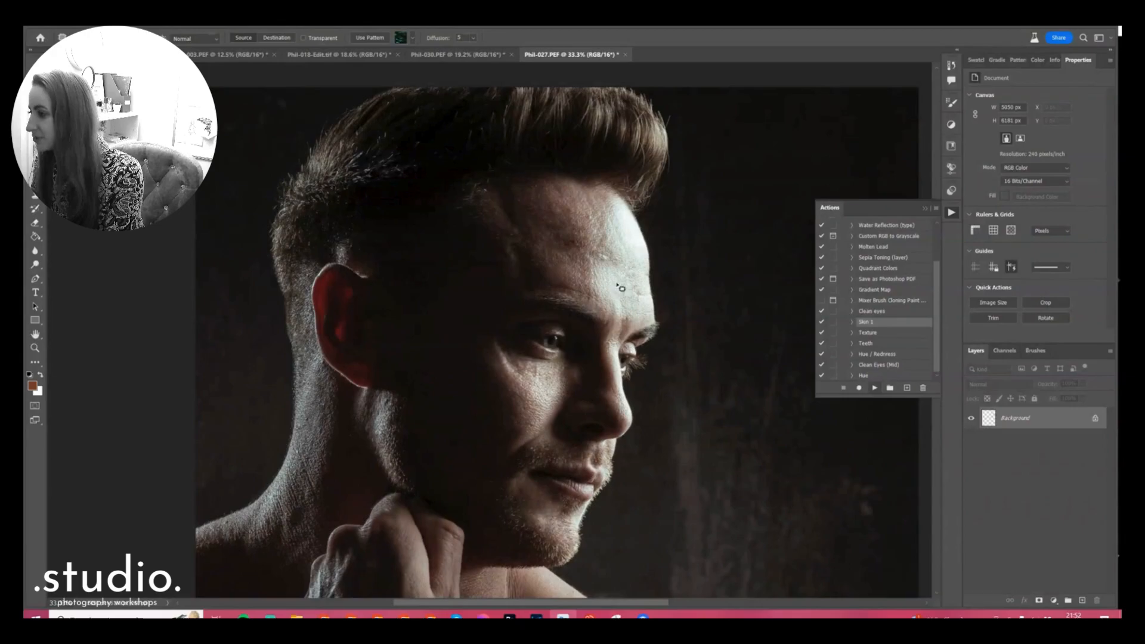
pyautogui.hotkey('ctrl', 'd')
# Step: Patch the remaining lines and uneven spots on the shadowed middle of the forehead and above the eyebrow
pyautogui.moveTo(564, 232); pyautogui.dragTo(555, 240)
pyautogui.hotkey('ctrl', 'd')
pyautogui.moveTo(557, 247)
pyautogui.mouseDown()
pyautogui.moveTo(552, 230)
pyautogui.moveTo(565, 249)
pyautogui.mouseUp()
pyautogui.moveTo(563, 252); pyautogui.dragTo(557, 238)
pyautogui.hotkey('ctrl', 'd')
pyautogui.moveTo(550, 287)
pyautogui.mouseDown()
pyautogui.moveTo(579, 300)
pyautogui.moveTo(555, 286)
pyautogui.mouseUp()
pyautogui.moveTo(567, 291)
pyautogui.mouseDown()
pyautogui.moveTo(575, 276)
pyautogui.moveTo(560, 251)
pyautogui.moveTo(573, 261)
pyautogui.mouseUp()
pyautogui.hotkey('ctrl', 'd')
pyautogui.moveTo(569, 259); pyautogui.dragTo(569, 271)
pyautogui.hotkey('ctrl', 'd')
pyautogui.moveTo(567, 269)
pyautogui.mouseDown()
pyautogui.moveTo(581, 271)
pyautogui.moveTo(562, 278)
pyautogui.moveTo(571, 274)
pyautogui.mouseUp()
pyautogui.moveTo(568, 277)
pyautogui.mouseDown()
pyautogui.moveTo(581, 259)
pyautogui.moveTo(577, 286)
pyautogui.moveTo(588, 287)
pyautogui.mouseUp()
pyautogui.hotkey('ctrl', 'd')
pyautogui.hotkey('ctrl', 'd')
pyautogui.hotkey('ctrl', 'd')
pyautogui.moveTo(587, 236)
pyautogui.mouseDown()
pyautogui.moveTo(565, 240)
pyautogui.moveTo(585, 254)
pyautogui.mouseUp()
pyautogui.moveTo(578, 248); pyautogui.dragTo(582, 258)
pyautogui.hotkey('ctrl', 'd')
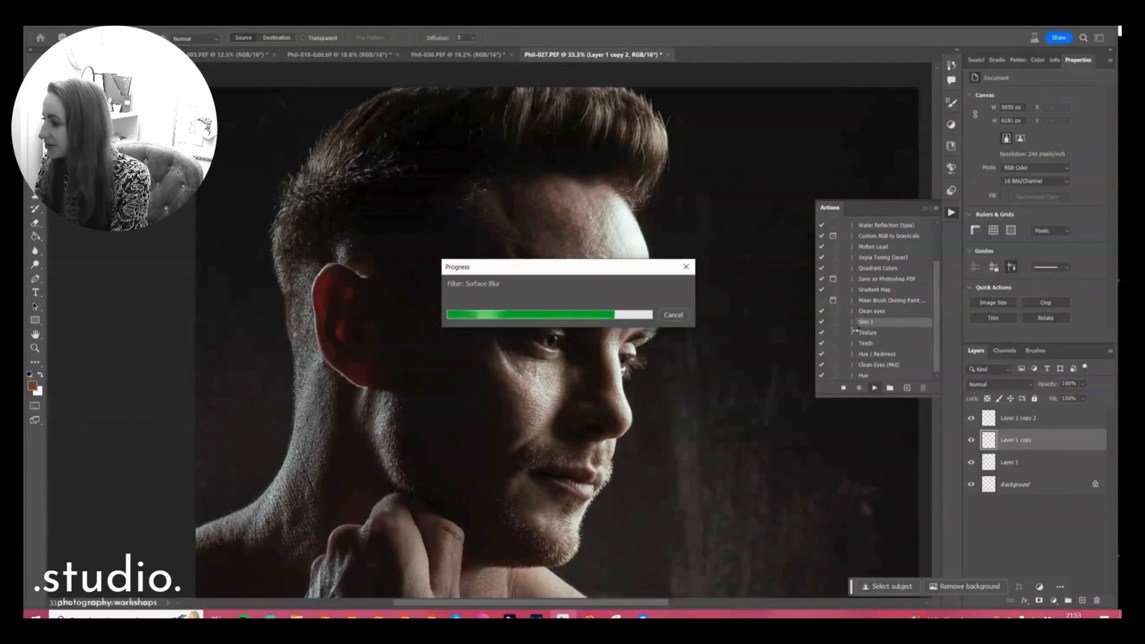
# Step: Paint white on the skin-smoothing group's mask at 100% brush opacity over the forehead and face
pyautogui.press('[')
pyautogui.press('[')
pyautogui.press('[')
pyautogui.press('[')
pyautogui.press('[')
pyautogui.press('[')
pyautogui.press('[')
pyautogui.press('[')
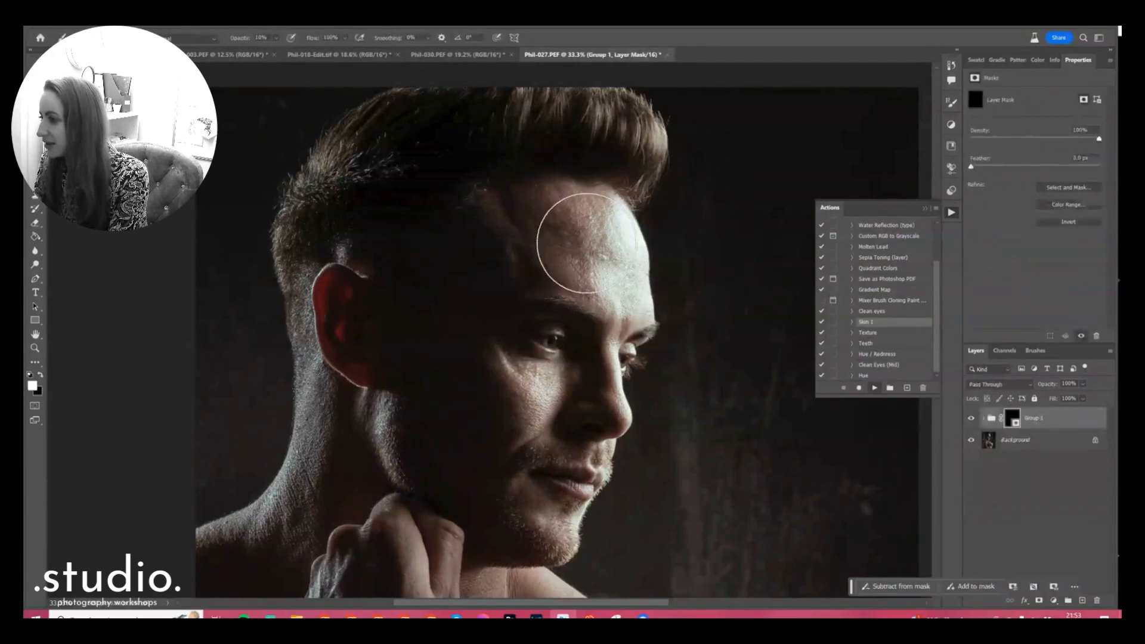
pyautogui.press('[')
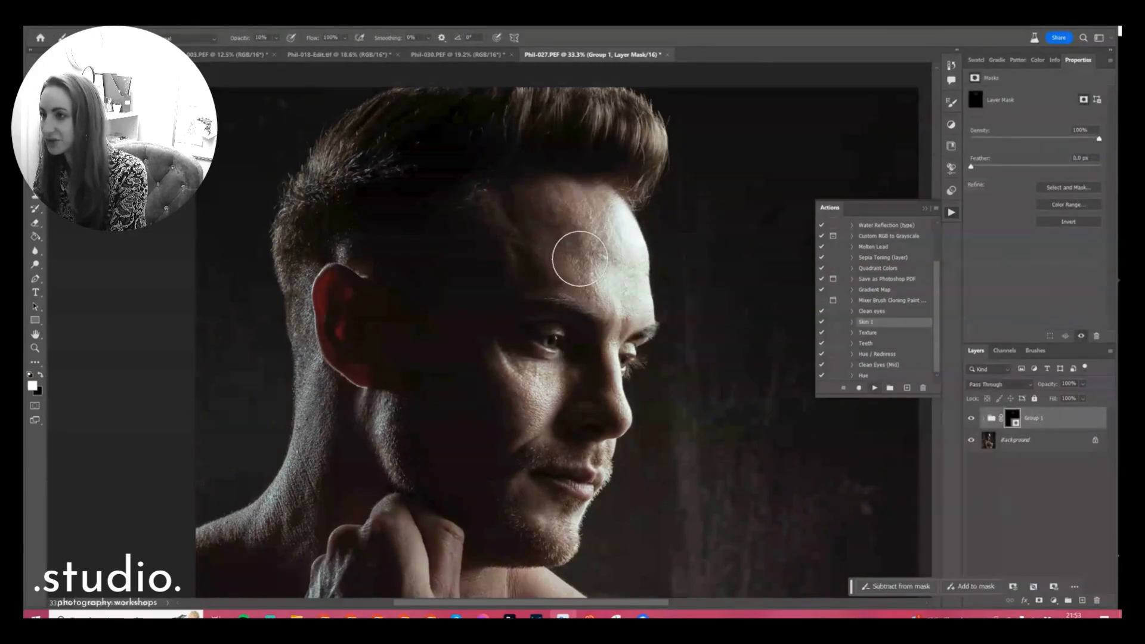
pyautogui.press('0')
pyautogui.moveTo(554, 207)
pyautogui.mouseDown()
pyautogui.moveTo(494, 231)
pyautogui.moveTo(559, 214)
pyautogui.moveTo(657, 273)
pyautogui.mouseUp()
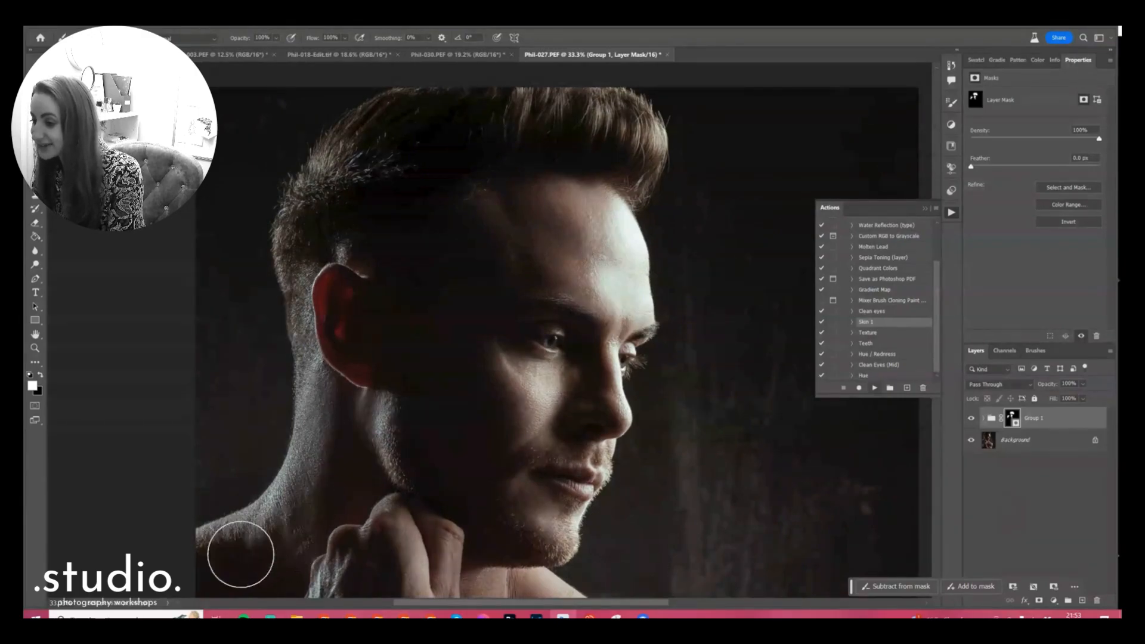
# Step: Continue painting the smoothing mask across the neck, chest, shoulder and upper arm
pyautogui.moveTo(454, 402); pyautogui.dragTo(456, 217)
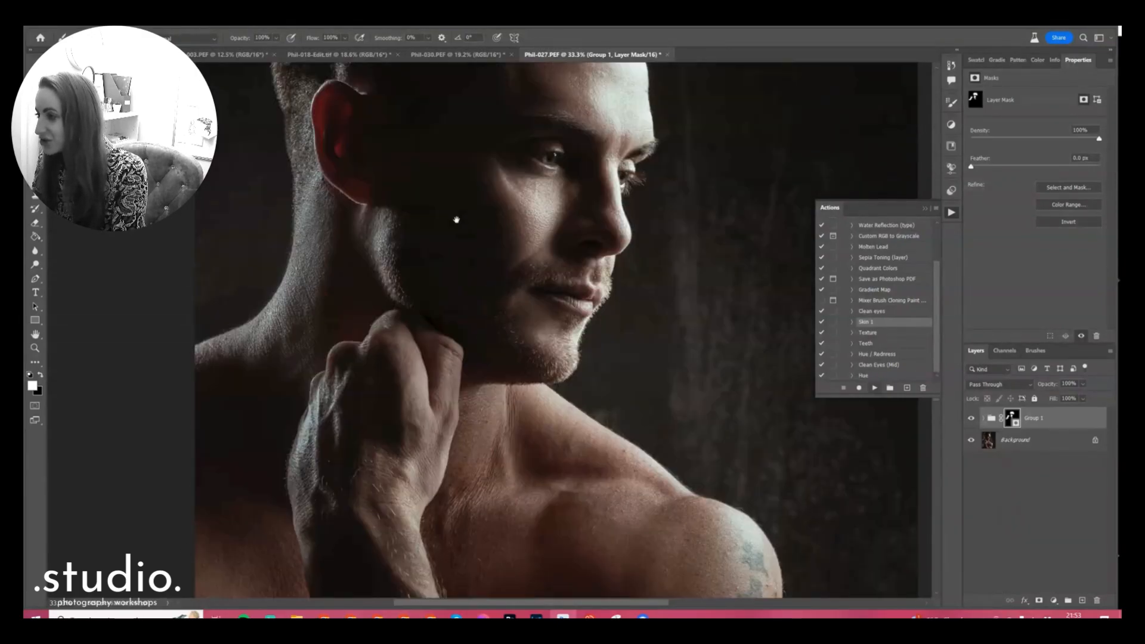
pyautogui.moveTo(510, 430)
pyautogui.mouseDown()
pyautogui.moveTo(484, 521)
pyautogui.moveTo(530, 445)
pyautogui.moveTo(577, 448)
pyautogui.moveTo(624, 478)
pyautogui.mouseUp()
pyautogui.moveTo(553, 398); pyautogui.dragTo(506, 196)
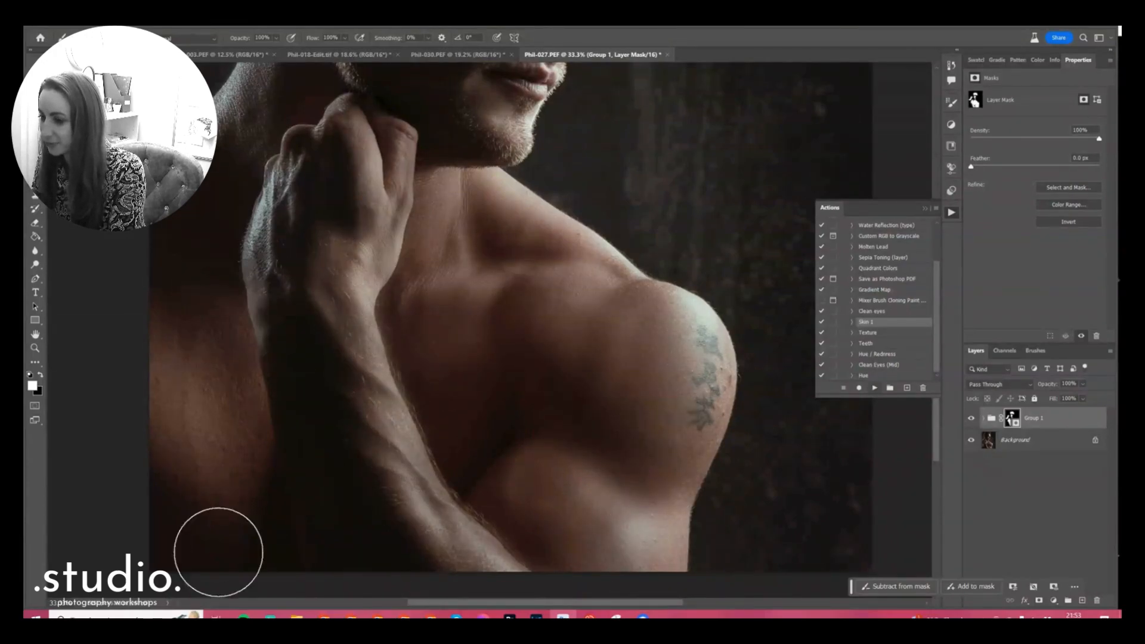
# Step: Compare the portrait with and without the skin-smoothing group, and merge the group into the Background layer
pyautogui.hotkey('ctrl', '0')
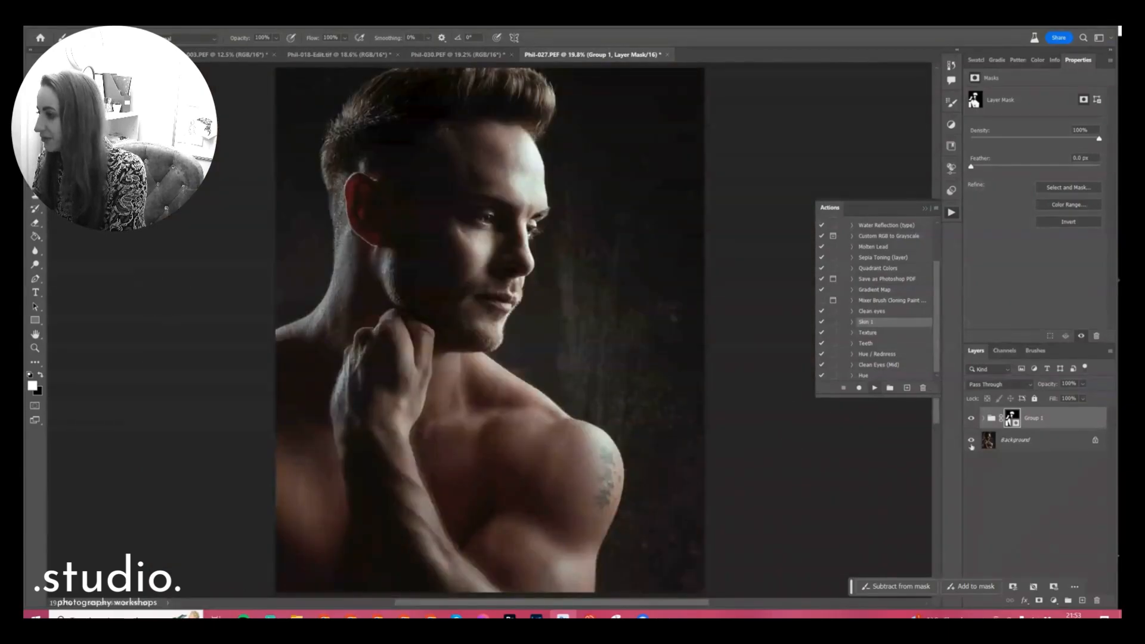
pyautogui.click(972, 419)
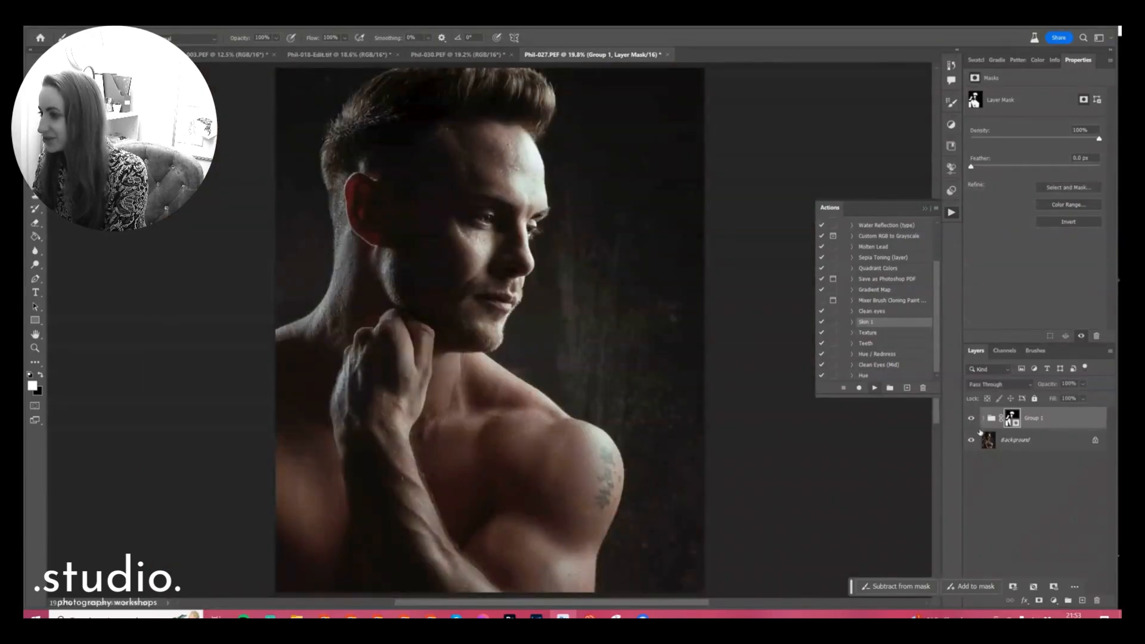
pyautogui.click(988, 418)
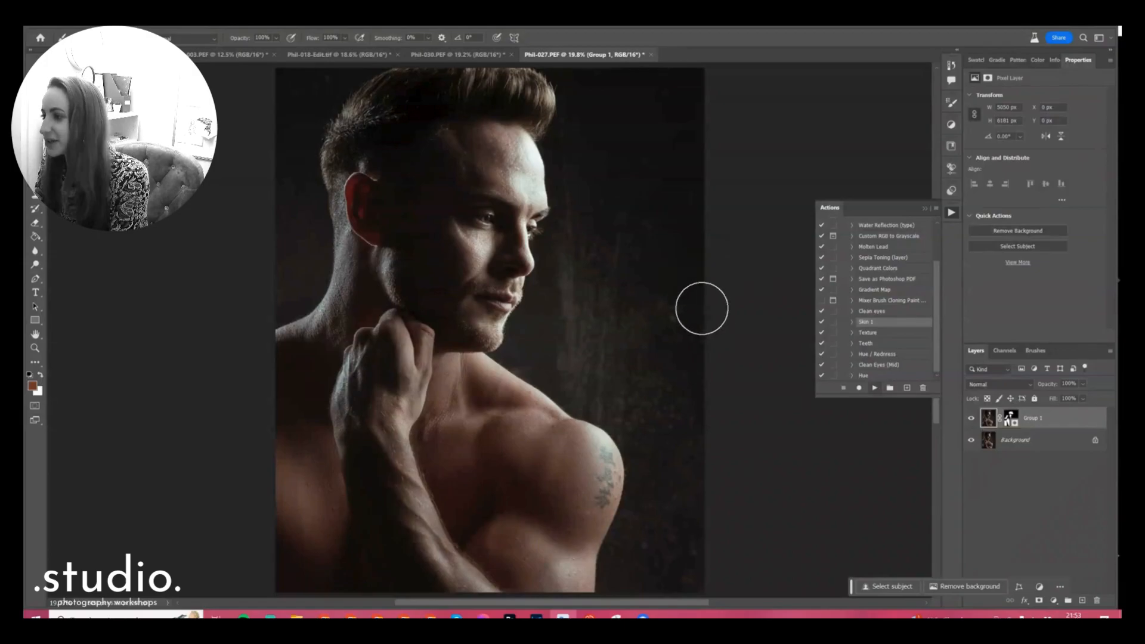
pyautogui.hotkey('ctrl', 'e')
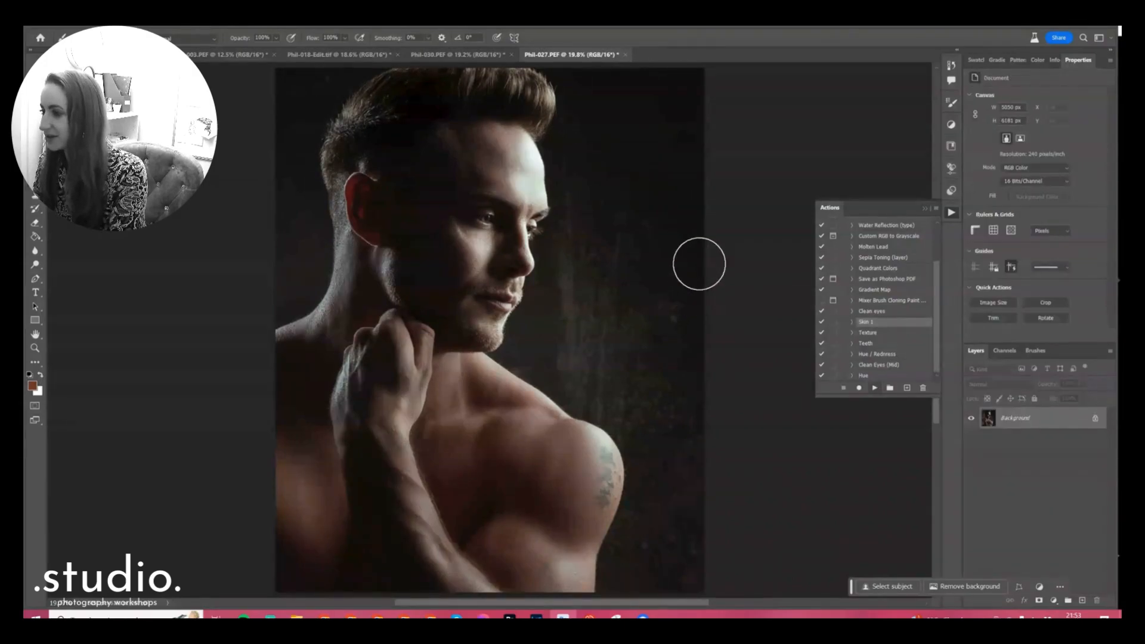
# Step: Brighten the near eye using the Dodge tool with a small brush at 20% exposure
pyautogui.press('o')
pyautogui.press(']')
pyautogui.press(']')
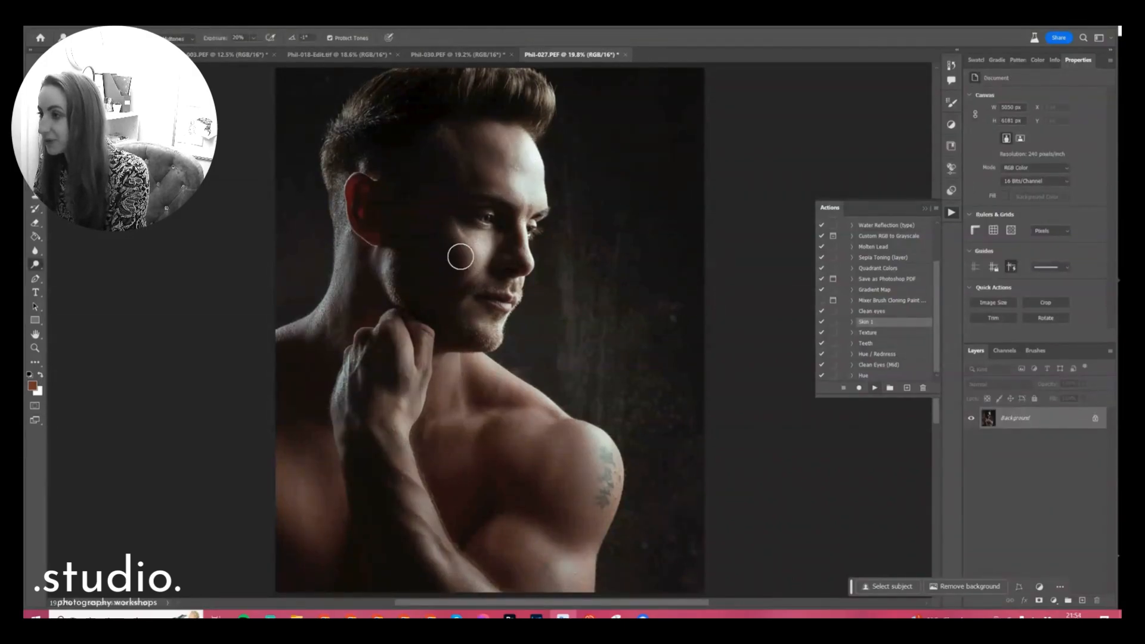
pyautogui.hotkey('ctrl', '+')
pyautogui.hotkey('ctrl', '+')
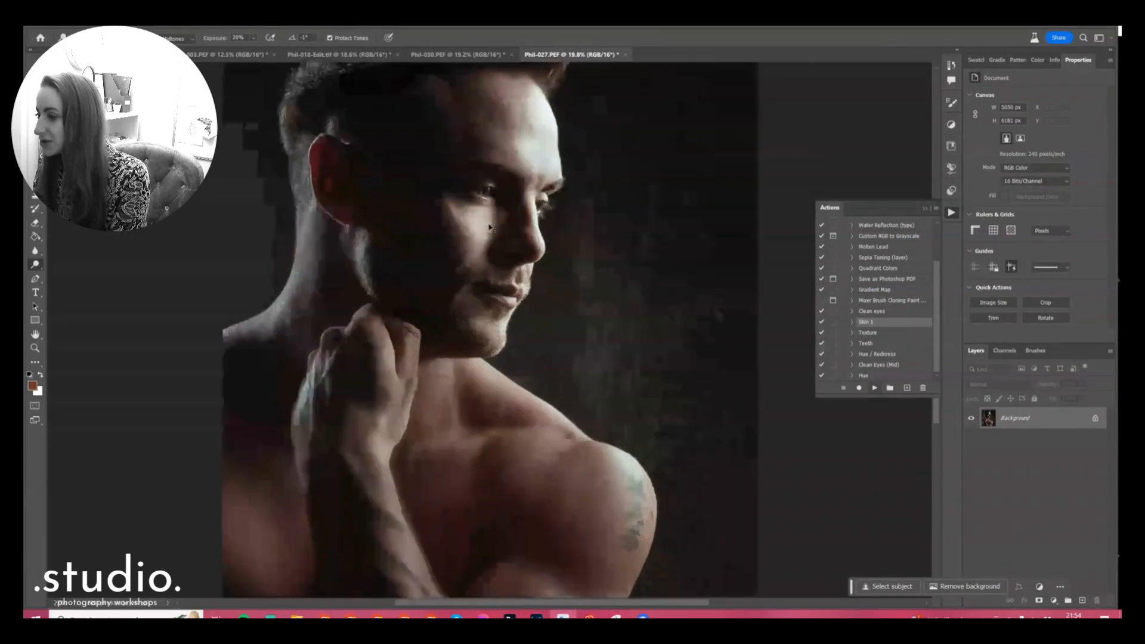
pyautogui.press('[')
pyautogui.press('[')
pyautogui.press('[')
pyautogui.press('[')
pyautogui.press('[')
pyautogui.press('[')
pyautogui.moveTo(481, 140); pyautogui.dragTo(488, 143)
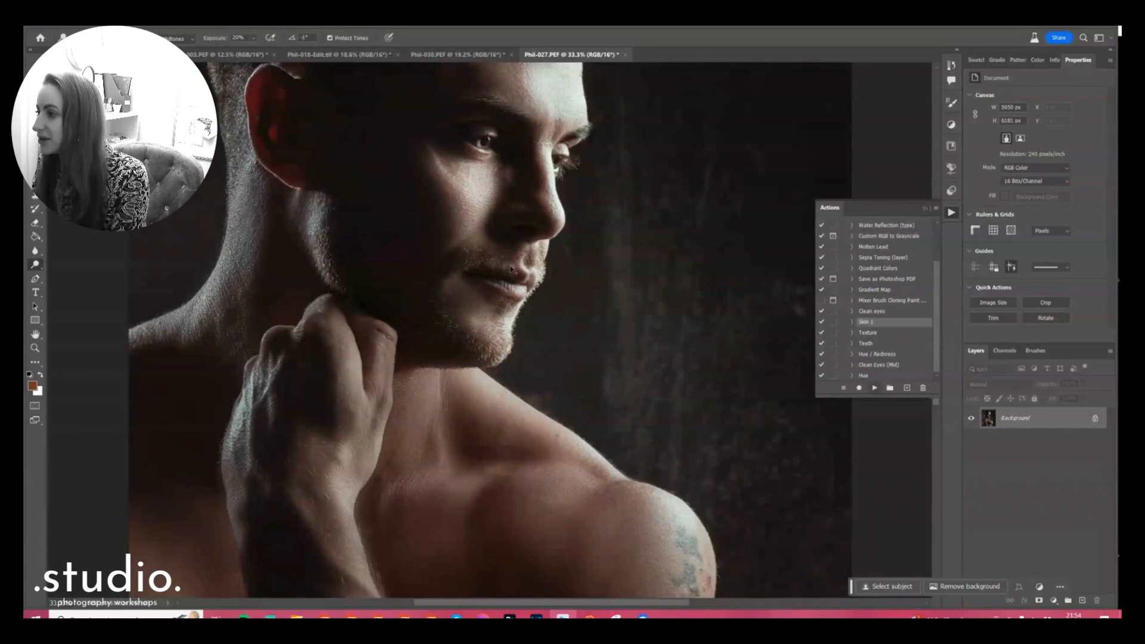
# Step: Dodge the muscle highlights along the collarbone, chest and shoulder with a larger brush at 20% exposure
pyautogui.hotkey('ctrl', '0')
pyautogui.press(']')
pyautogui.press(']')
pyautogui.press(']')
pyautogui.press(']')
pyautogui.press(']')
pyautogui.press('[')
pyautogui.press('[')
pyautogui.press('[')
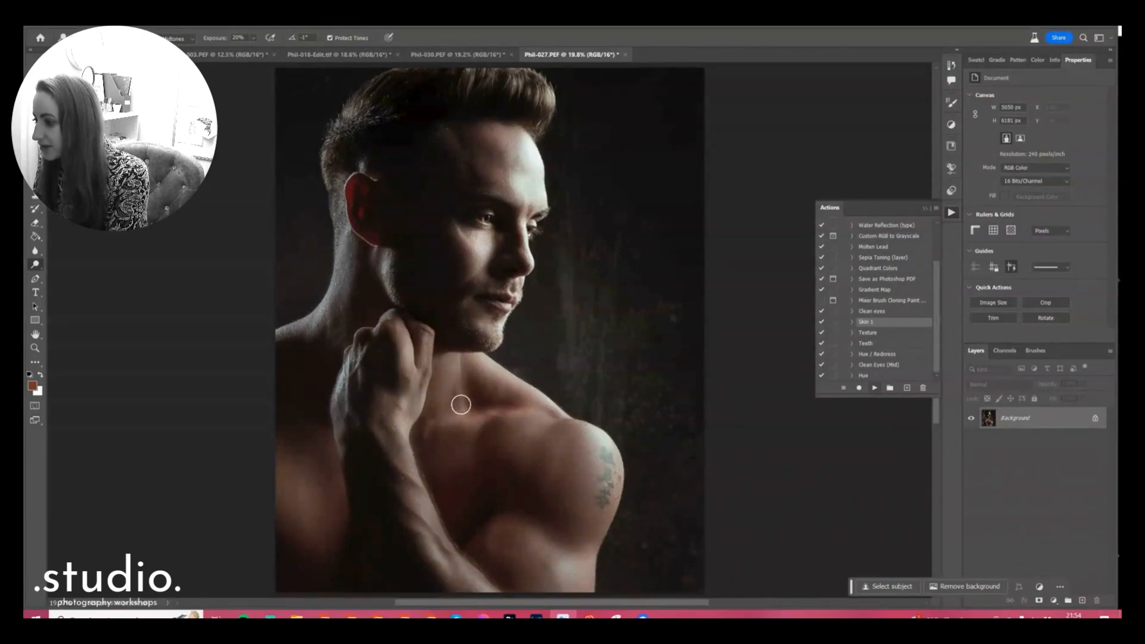
pyautogui.press(']')
pyautogui.press(']')
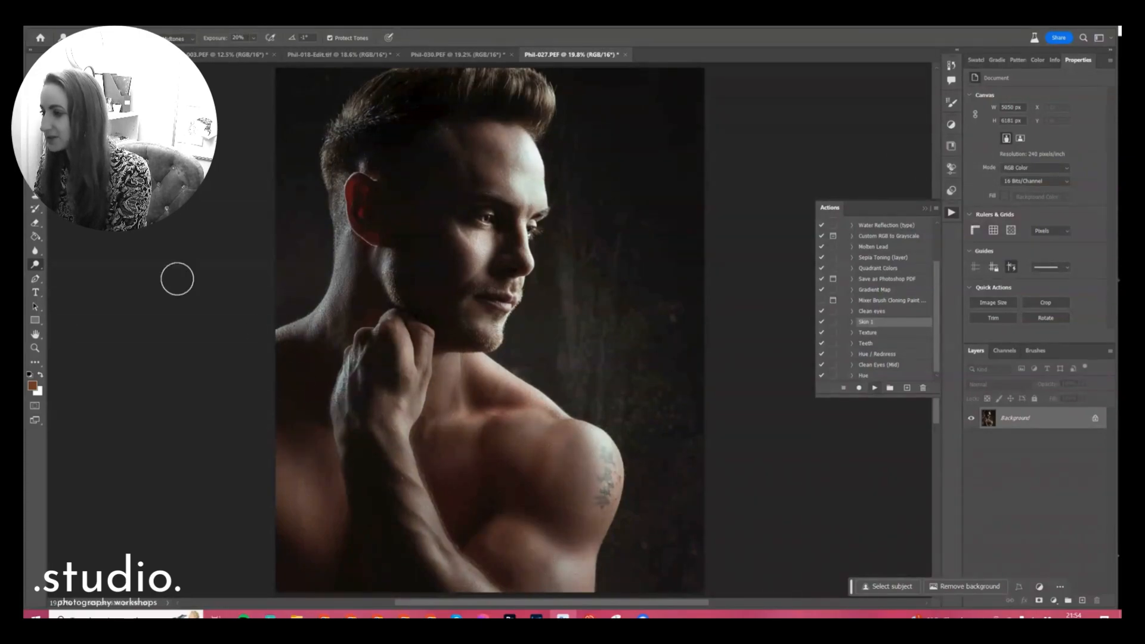
# Step: Add a Color Lookup adjustment layer and apply the filmstock_50.3dl LUT
pyautogui.hotkey('ctrl', '-')
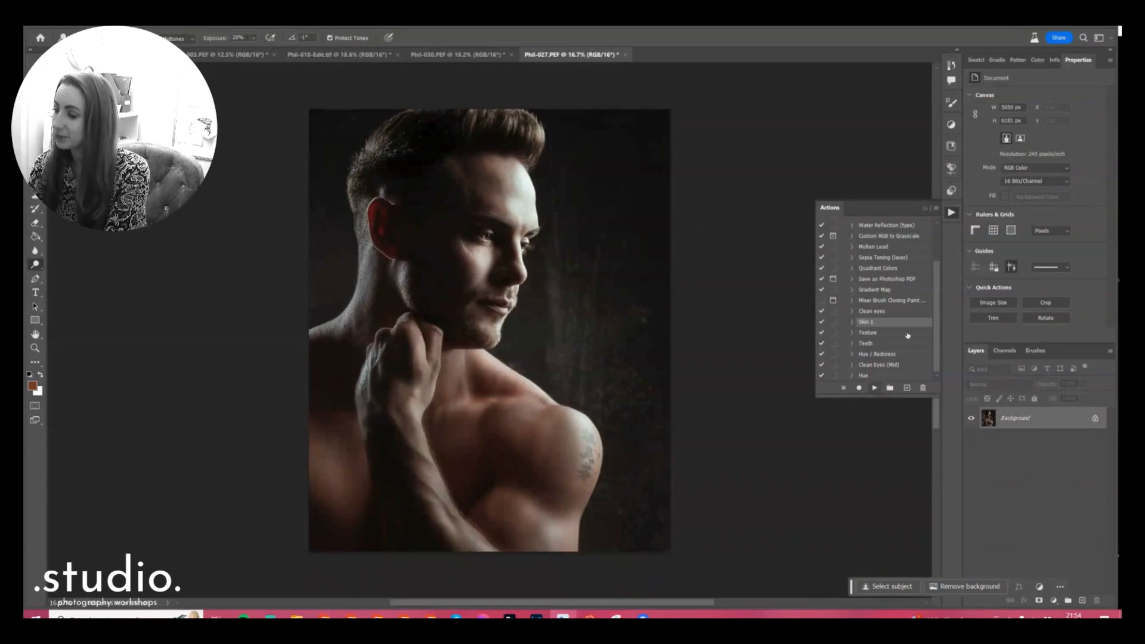
pyautogui.click(1054, 602)
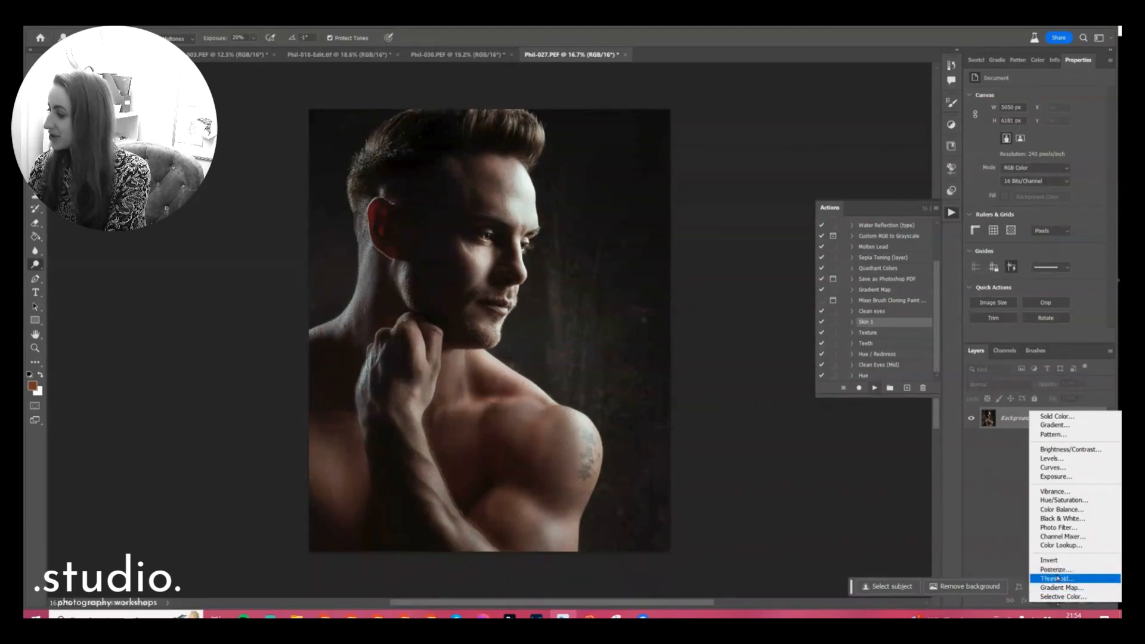
pyautogui.click(1052, 547)
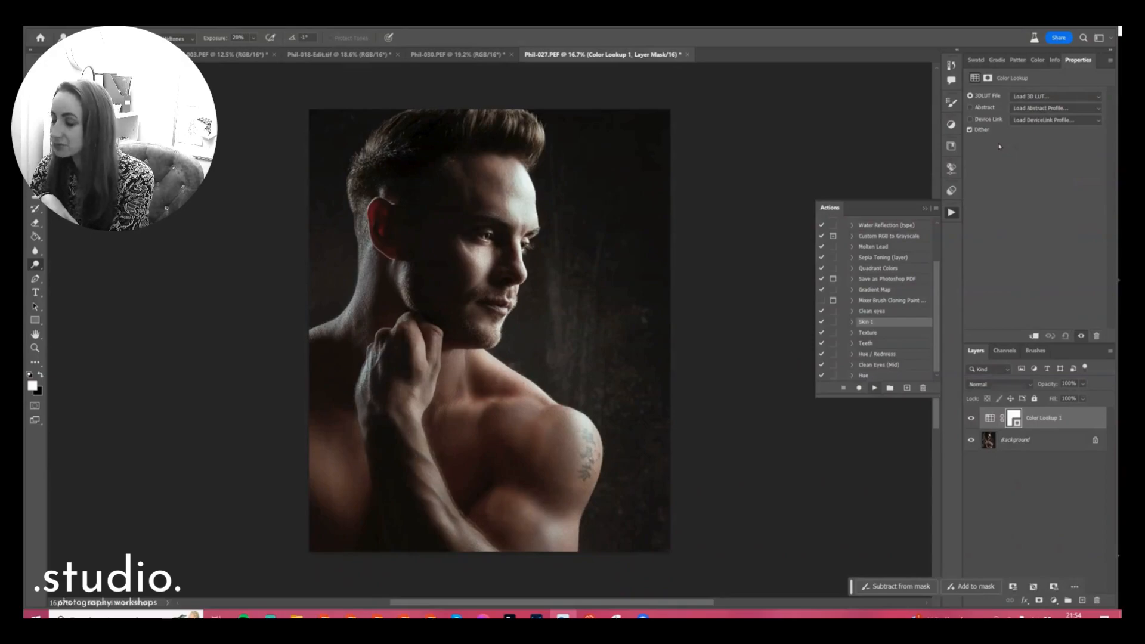
pyautogui.click(1033, 97)
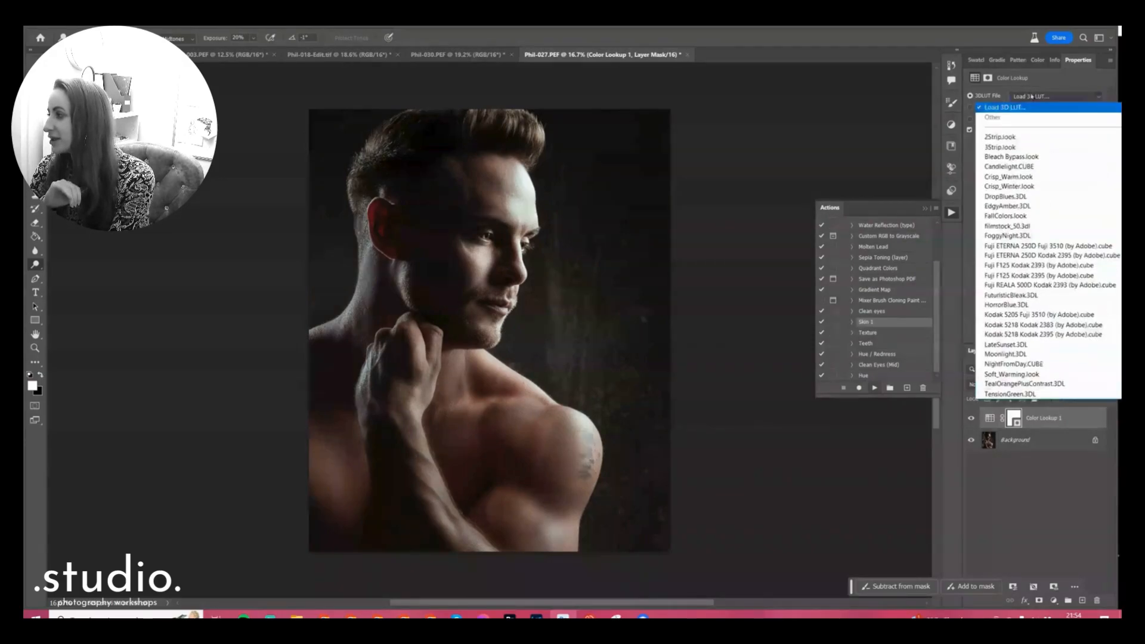
pyautogui.click(1022, 228)
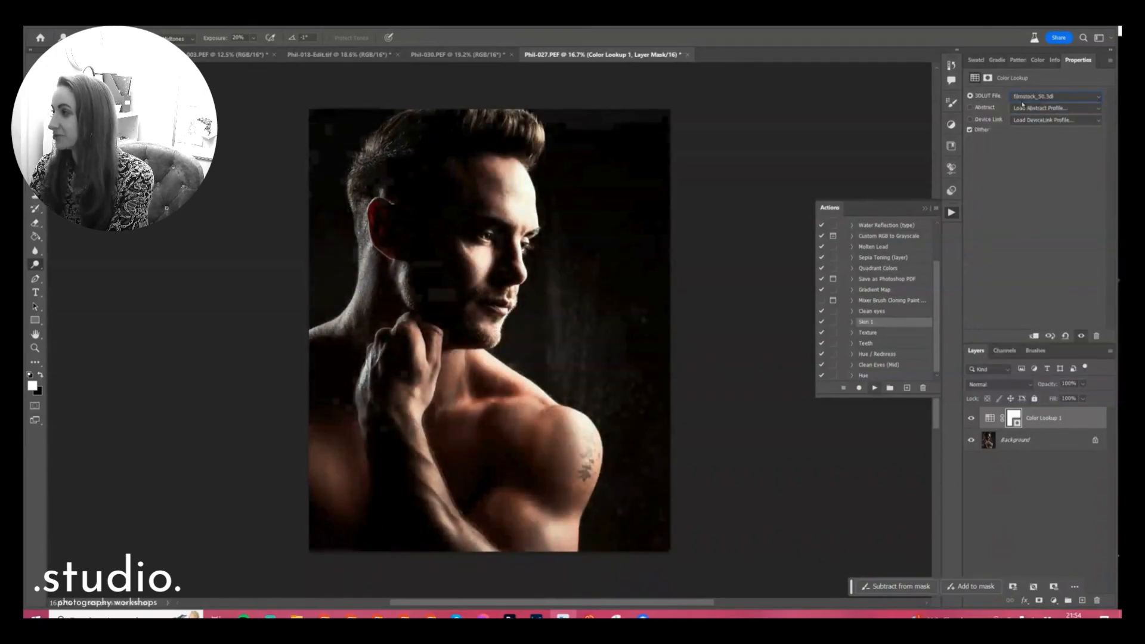
# Step: Try the Bleach Bypass.look and Kodak 5218 Kodak 2383 LUTs on the Color Lookup layer, comparing the second with the ungraded portrait
pyautogui.click(1033, 96)
pyautogui.click(1021, 156)
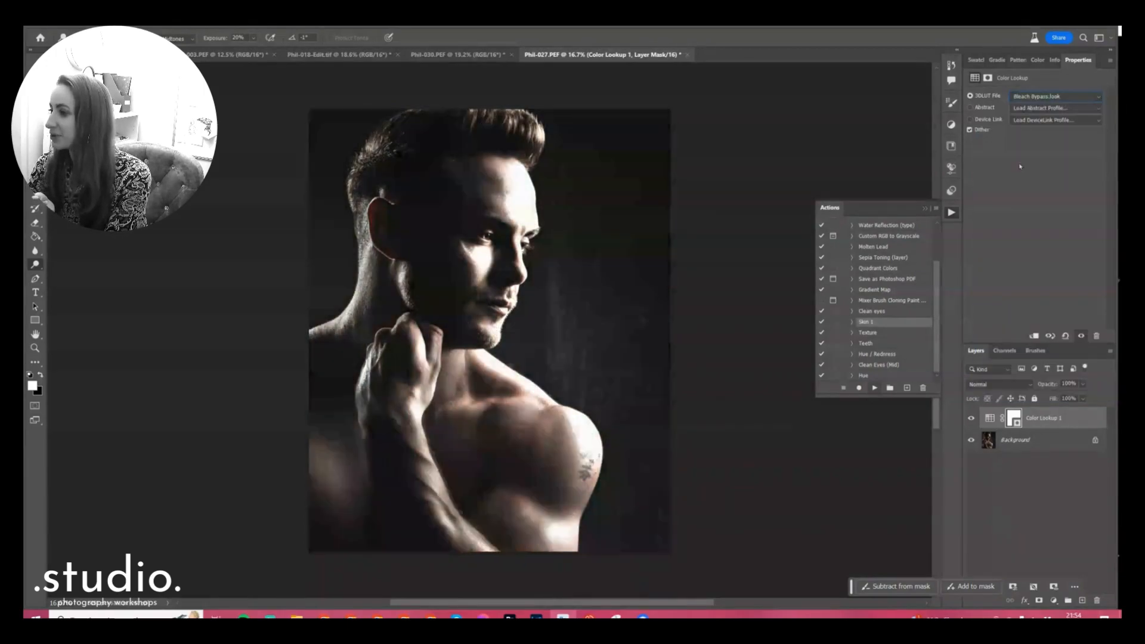
pyautogui.click(1034, 99)
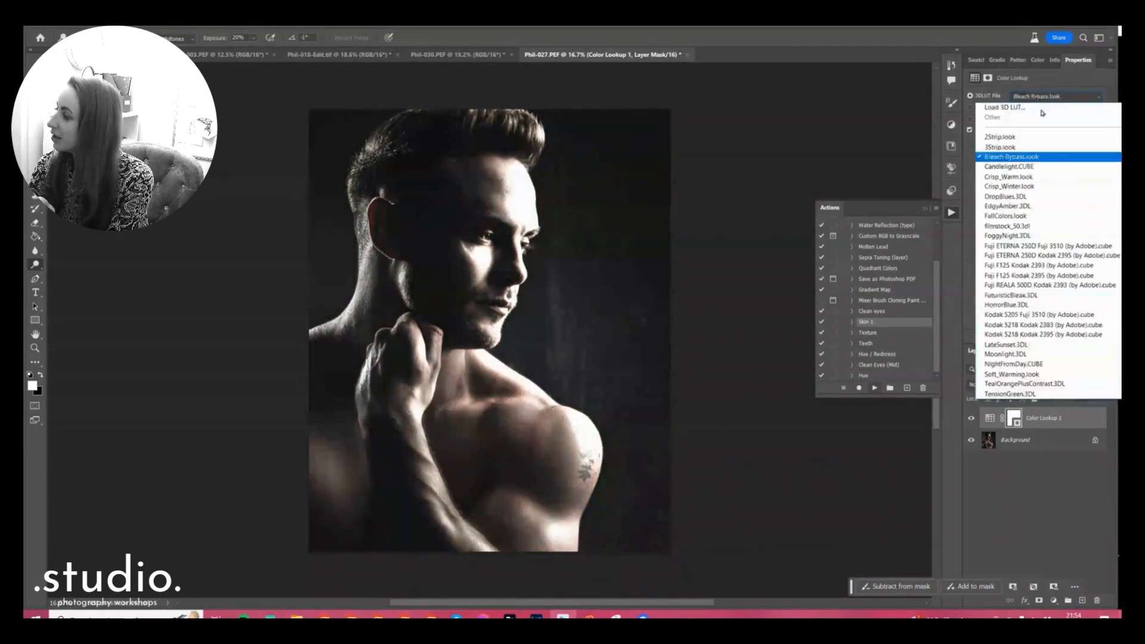
pyautogui.click(1040, 326)
pyautogui.click(971, 420)
pyautogui.click(971, 420)
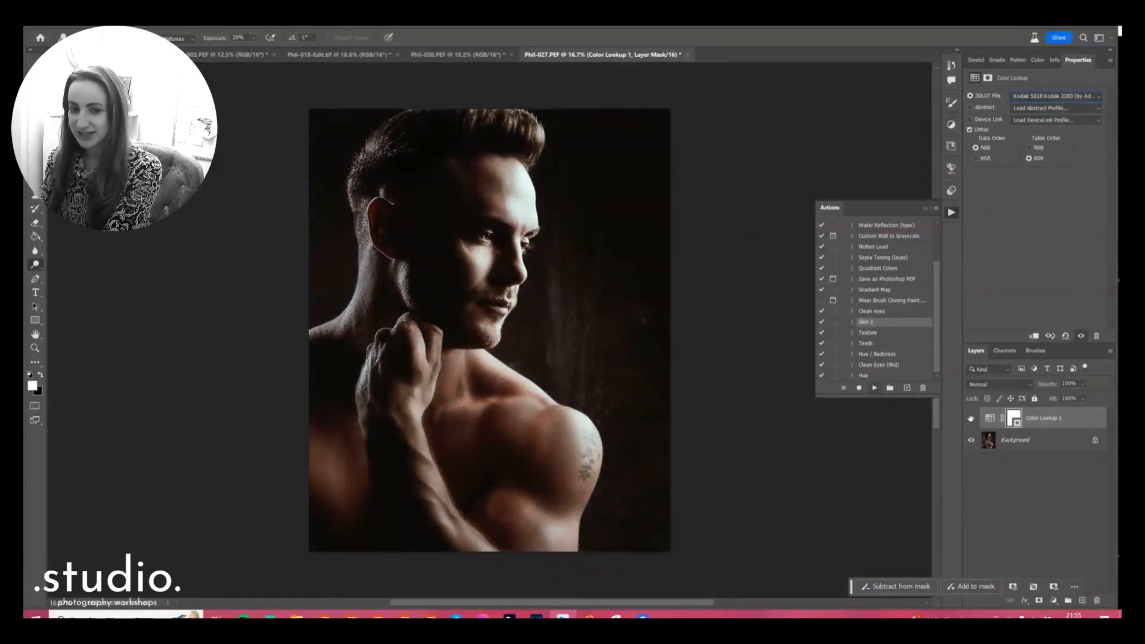
# Step: Apply the Kodak 5218 Kodak 2395 LUT, lower the Color Lookup layer's opacity to about 25%, and compare the portrait with and without it
pyautogui.click(1029, 99)
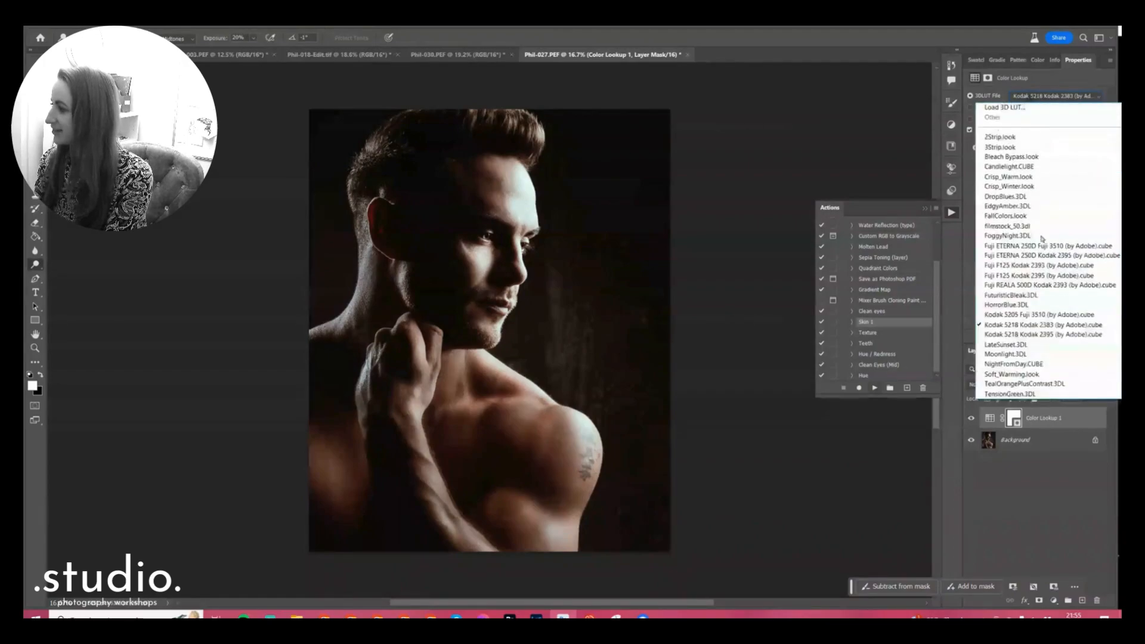
pyautogui.click(1027, 338)
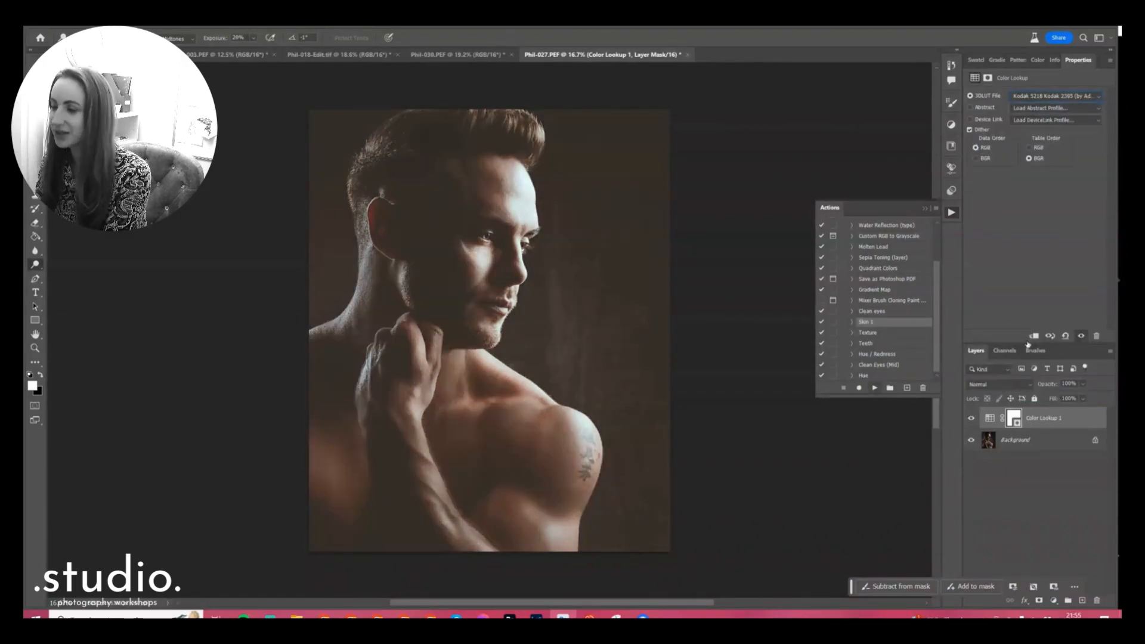
pyautogui.moveTo(1084, 385); pyautogui.dragTo(1057, 398)
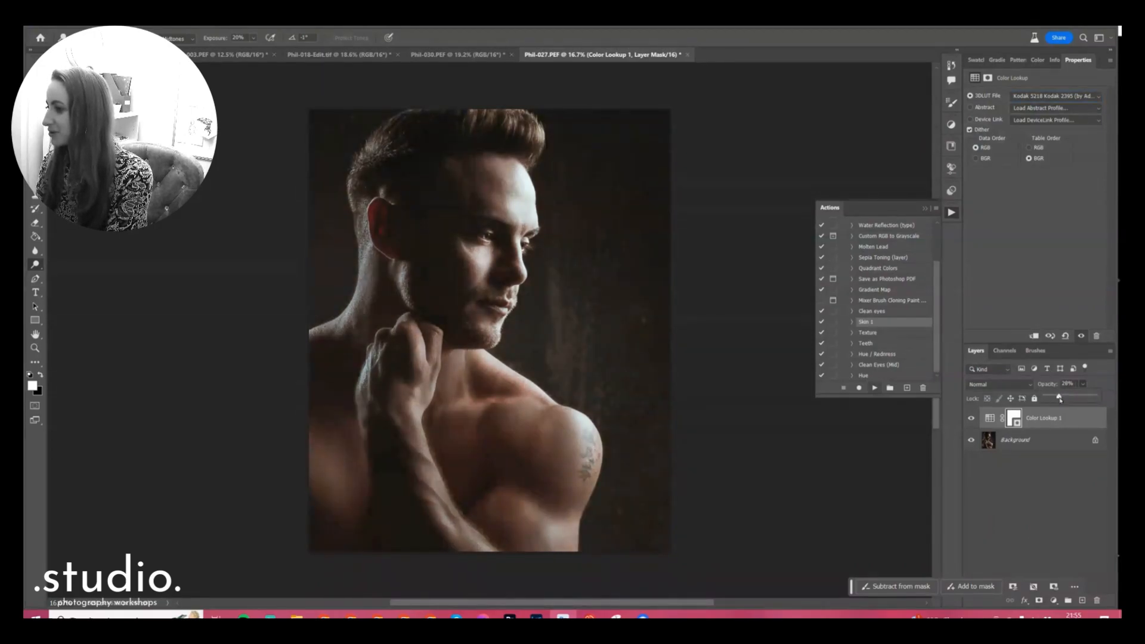
pyautogui.click(973, 420)
pyautogui.click(971, 420)
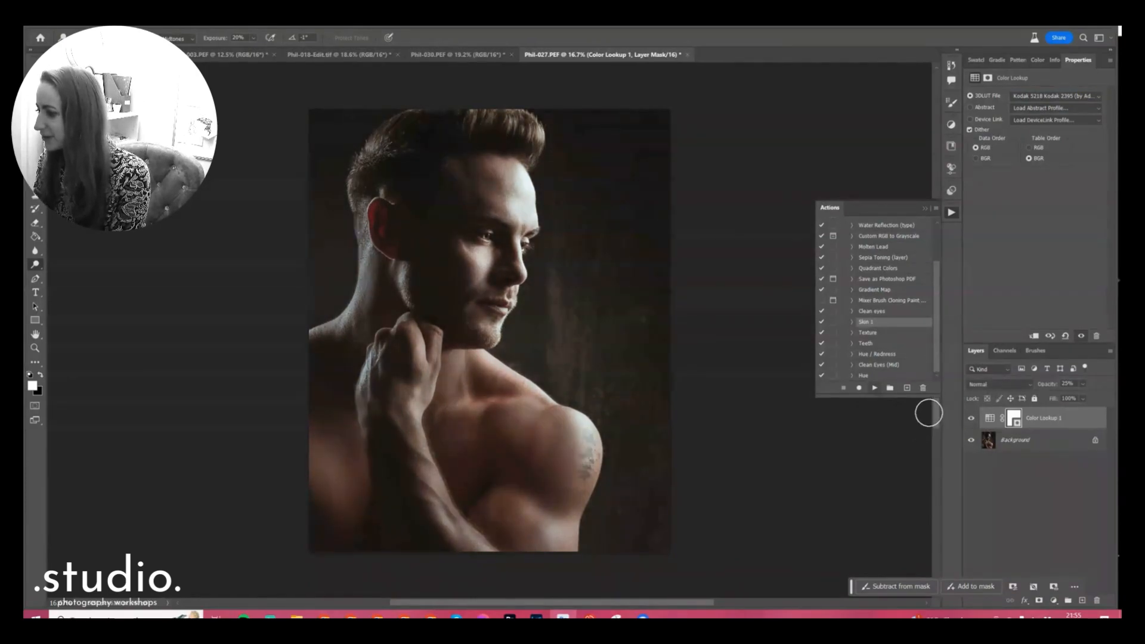
# Step: Merge the Color Lookup adjustment into the Background layer and switch to the Patch tool
pyautogui.hotkey('ctrl', 'e')
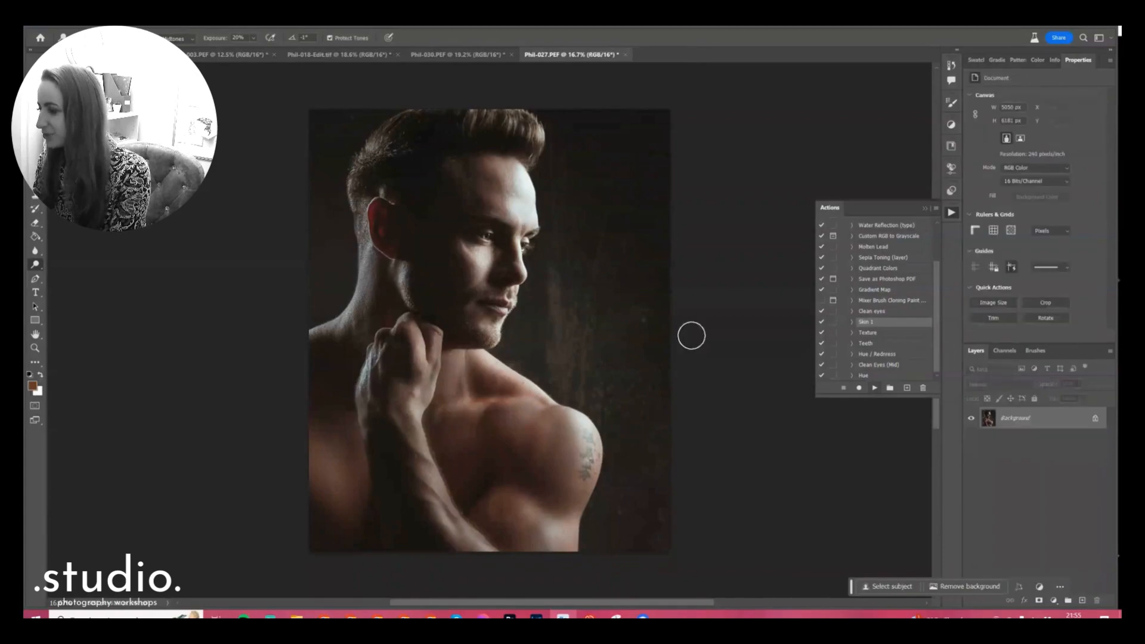
pyautogui.press('j')
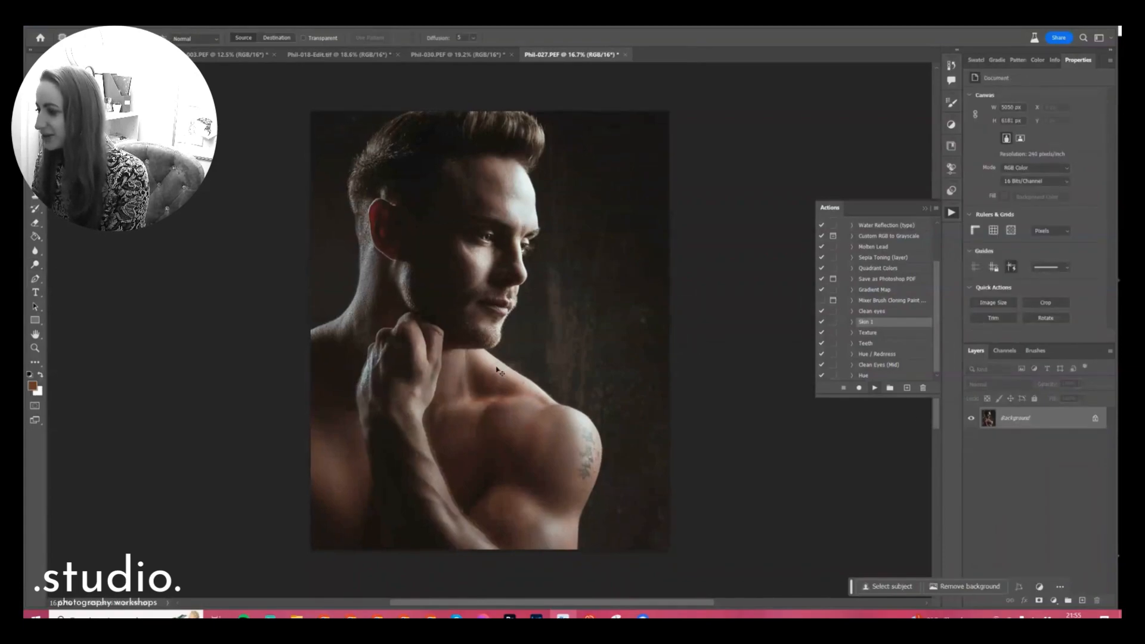
pyautogui.hotkey('ctrl', '-')
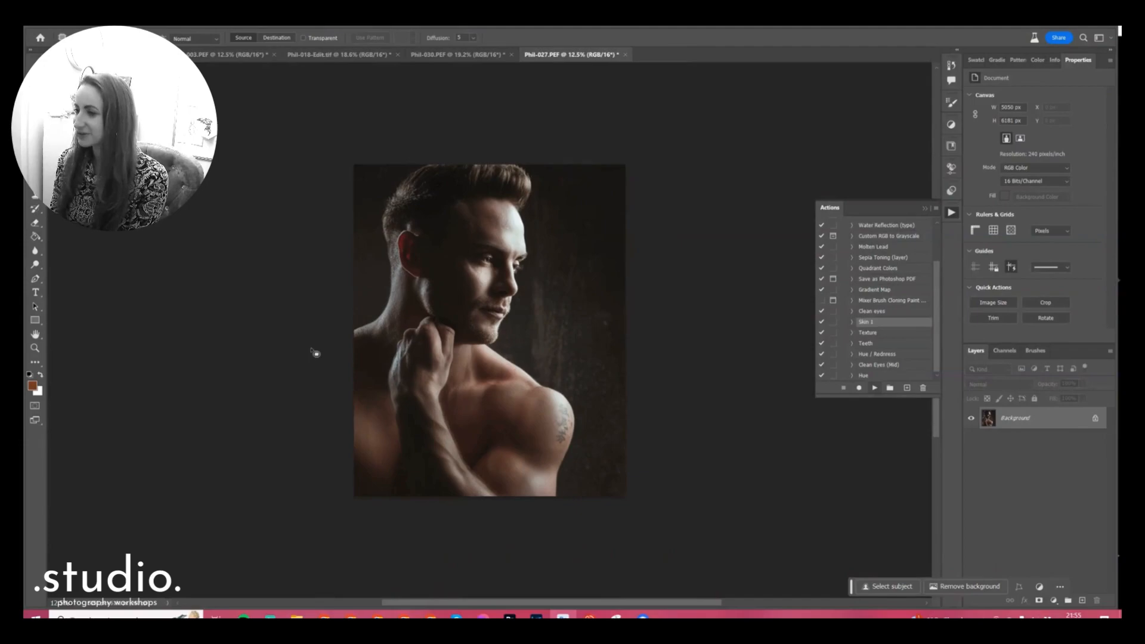